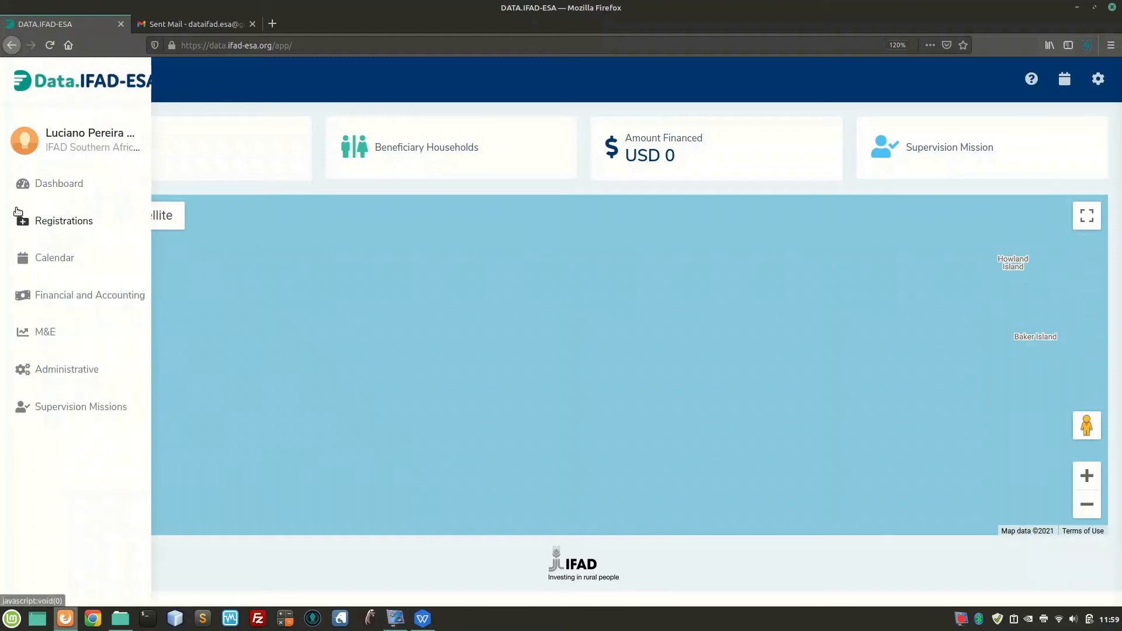
# Go to Registrations > People and scroll through the 7-record list of people
pyautogui.click(61, 222)
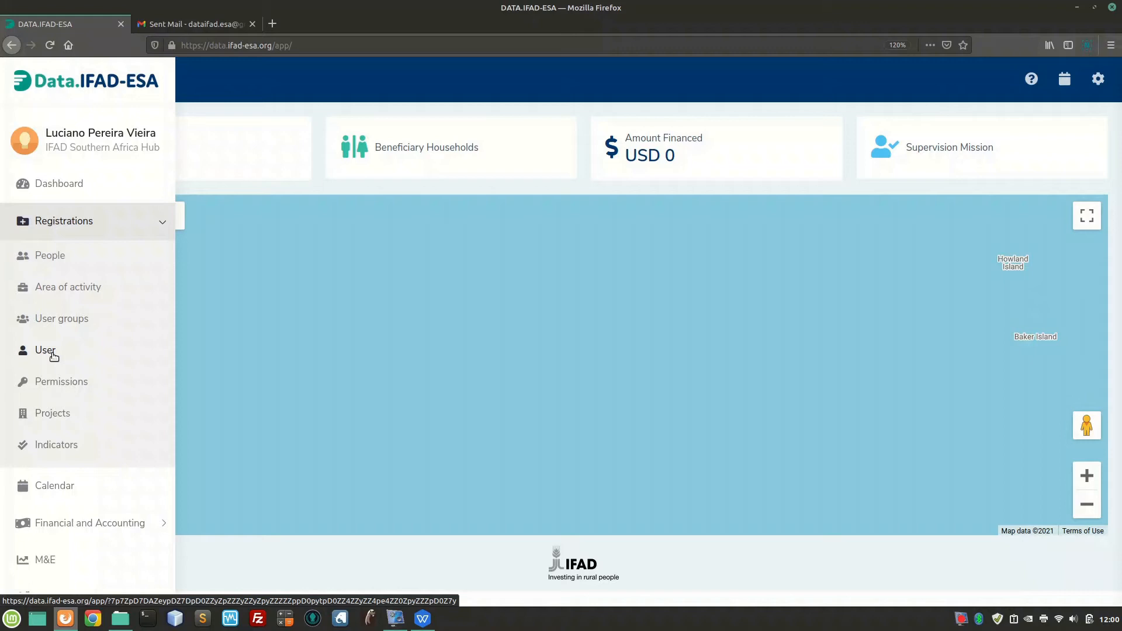
pyautogui.click(39, 258)
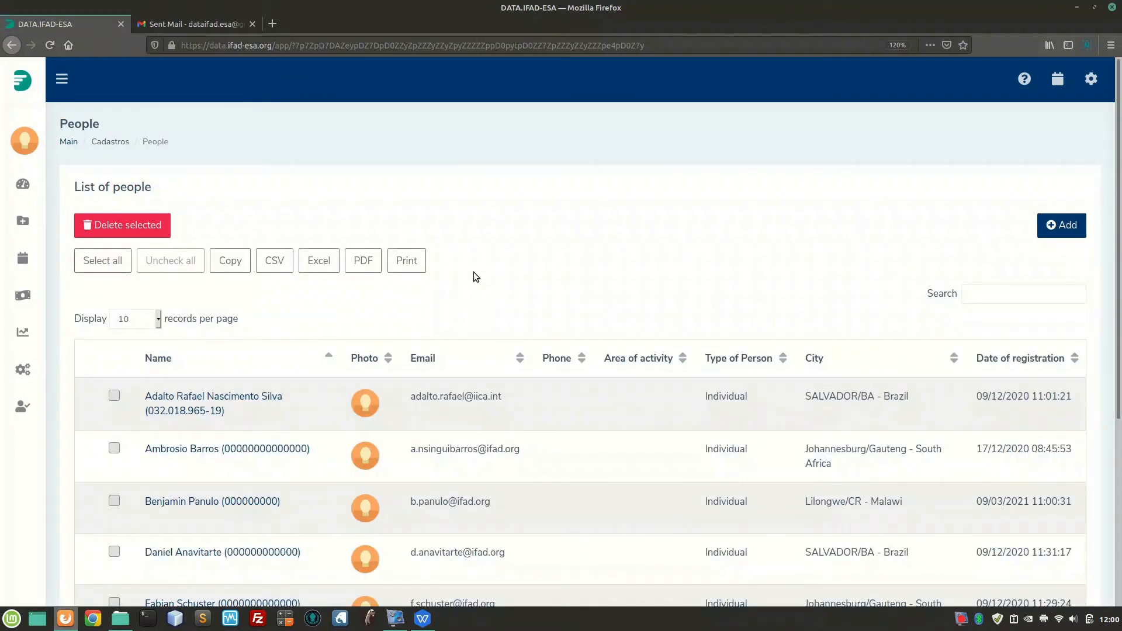
pyautogui.scroll(-3, 471, 272)
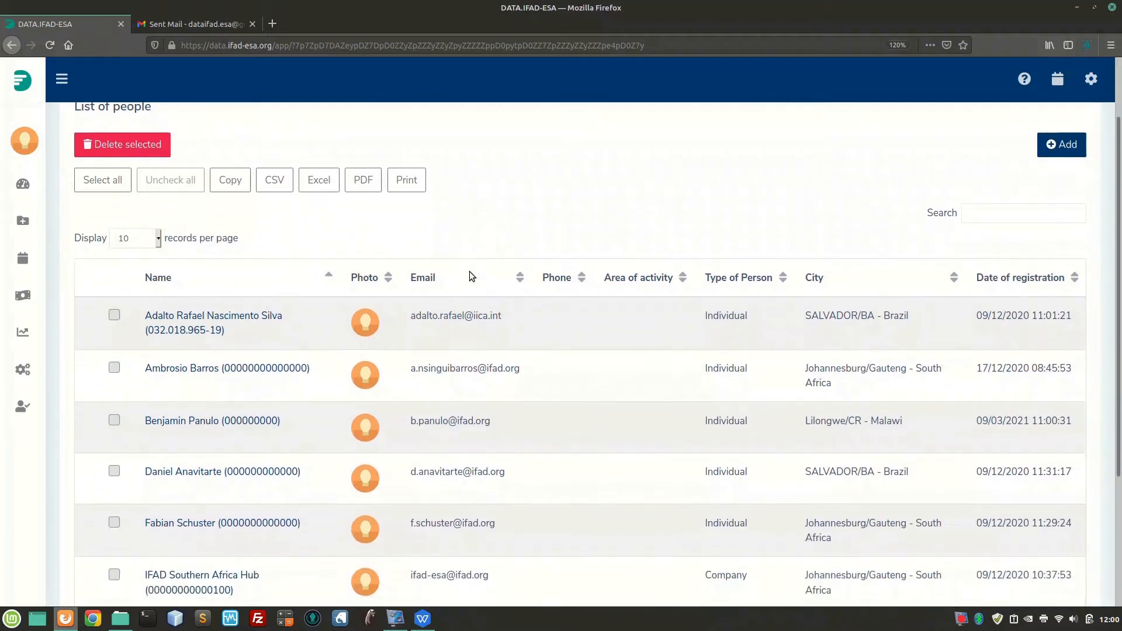
pyautogui.scroll(-1, 471, 274)
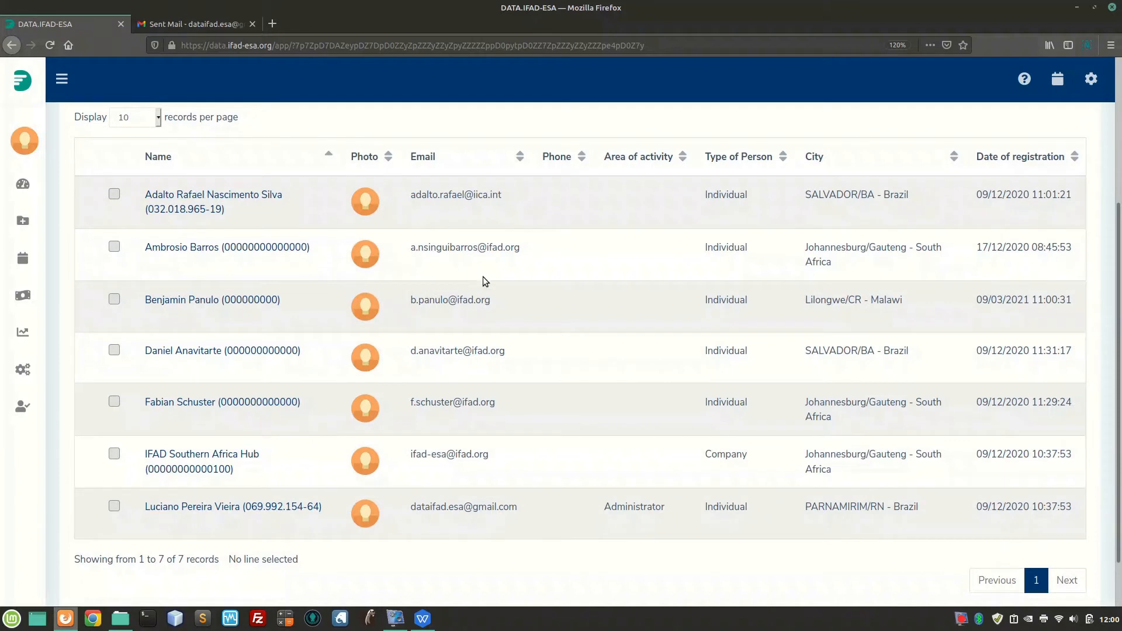
pyautogui.scroll(4, 497, 286)
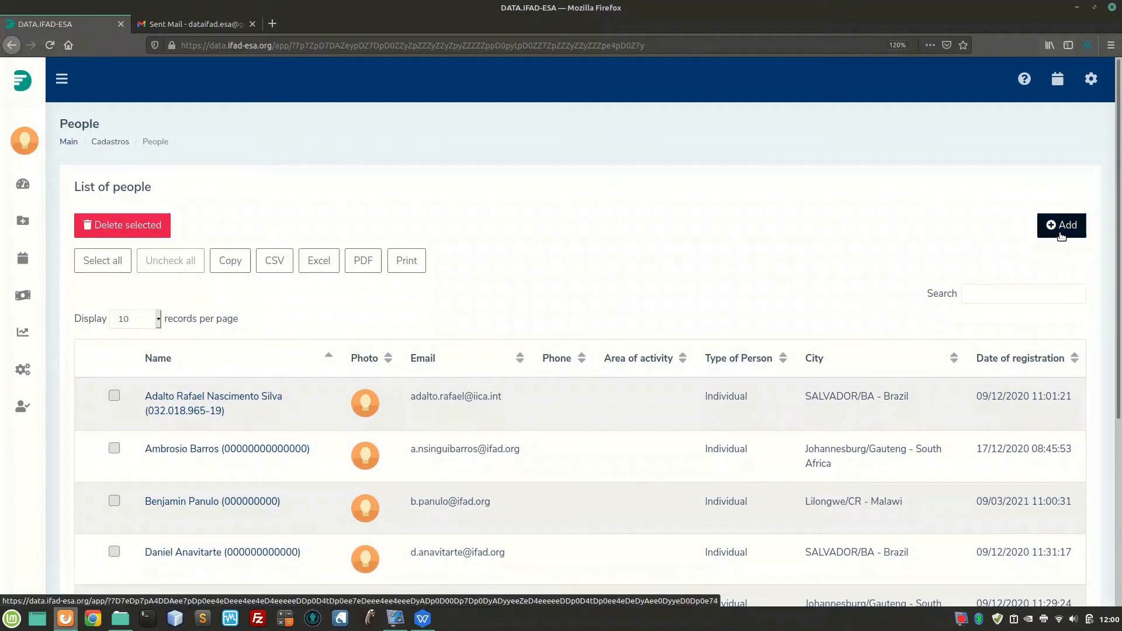
# Add a new Individual person with Brazil nationality and load the full form via the PIN search
pyautogui.click(1061, 233)
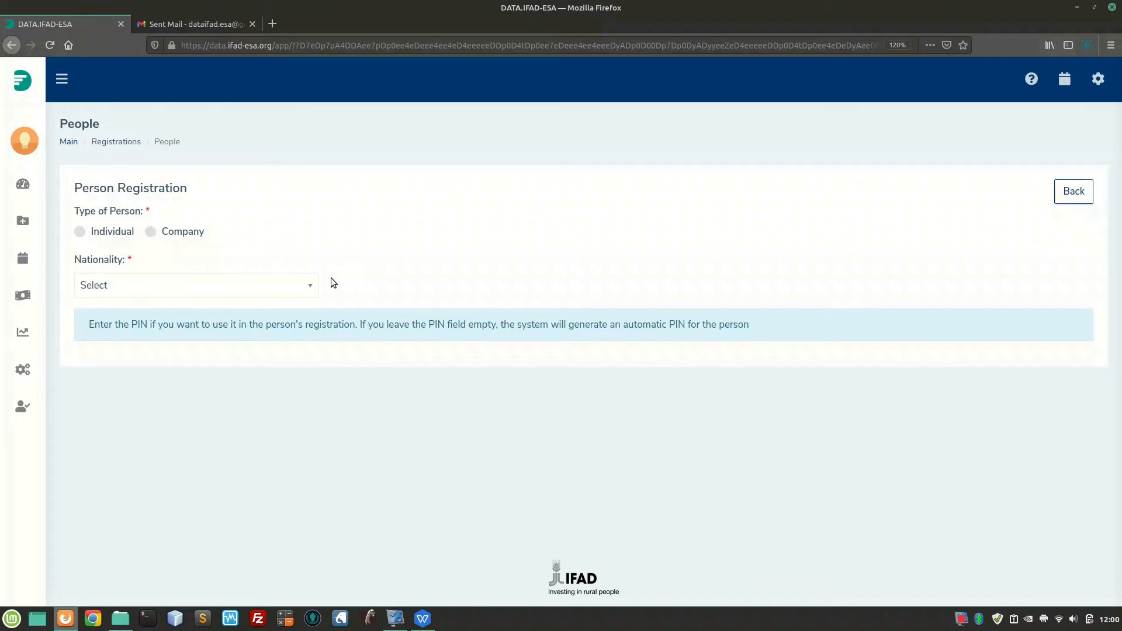
pyautogui.click(120, 237)
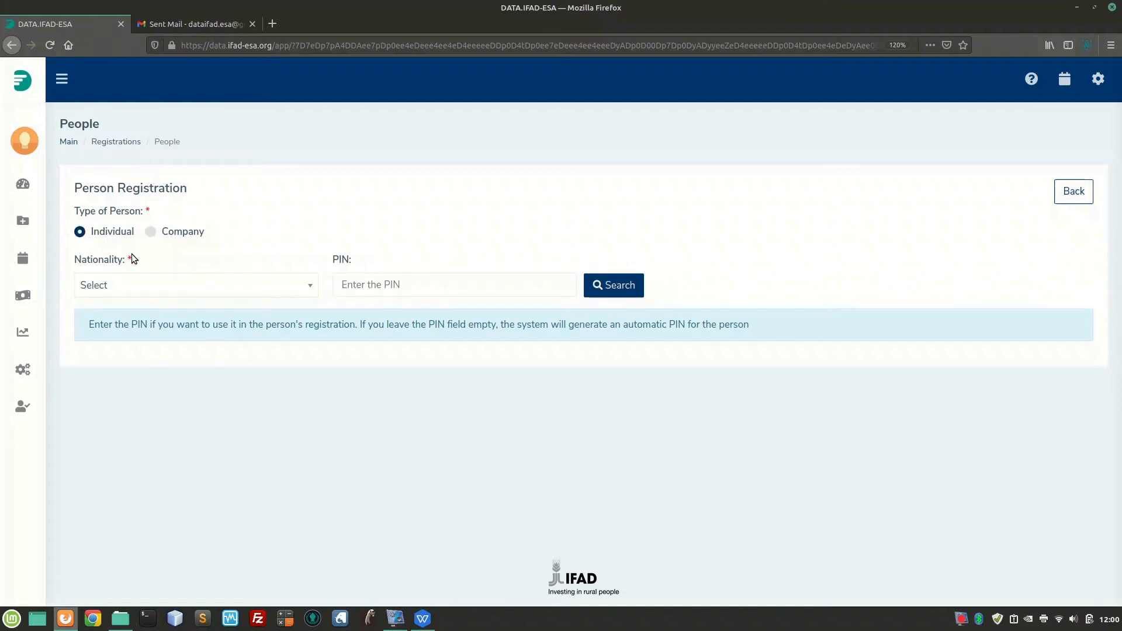
pyautogui.click(154, 290)
pyautogui.write('bra')
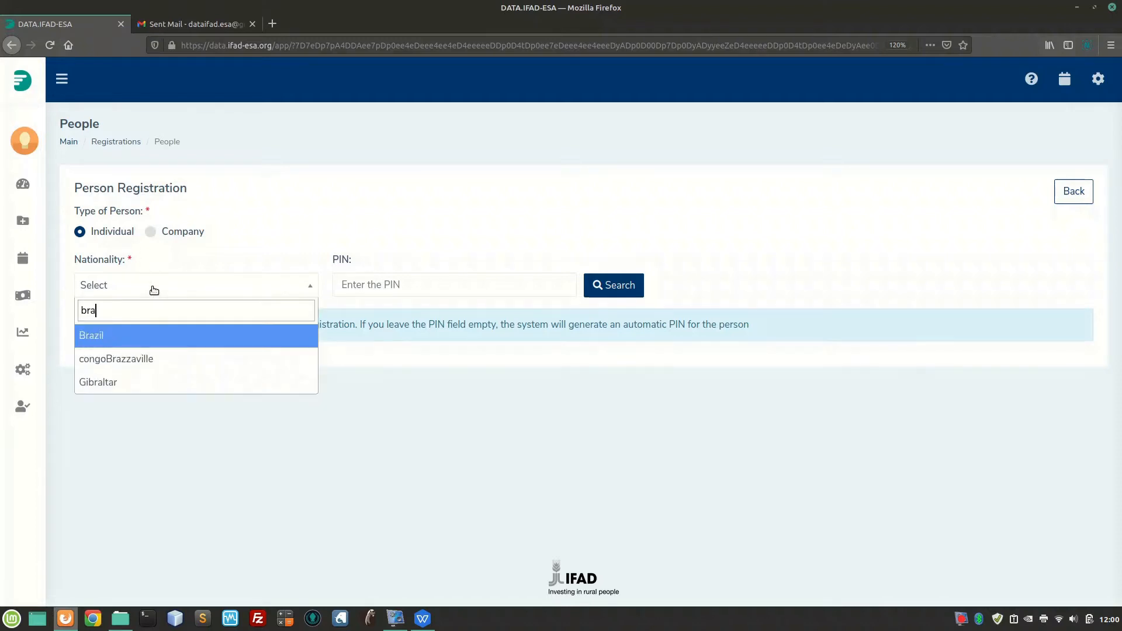
pyautogui.click(132, 343)
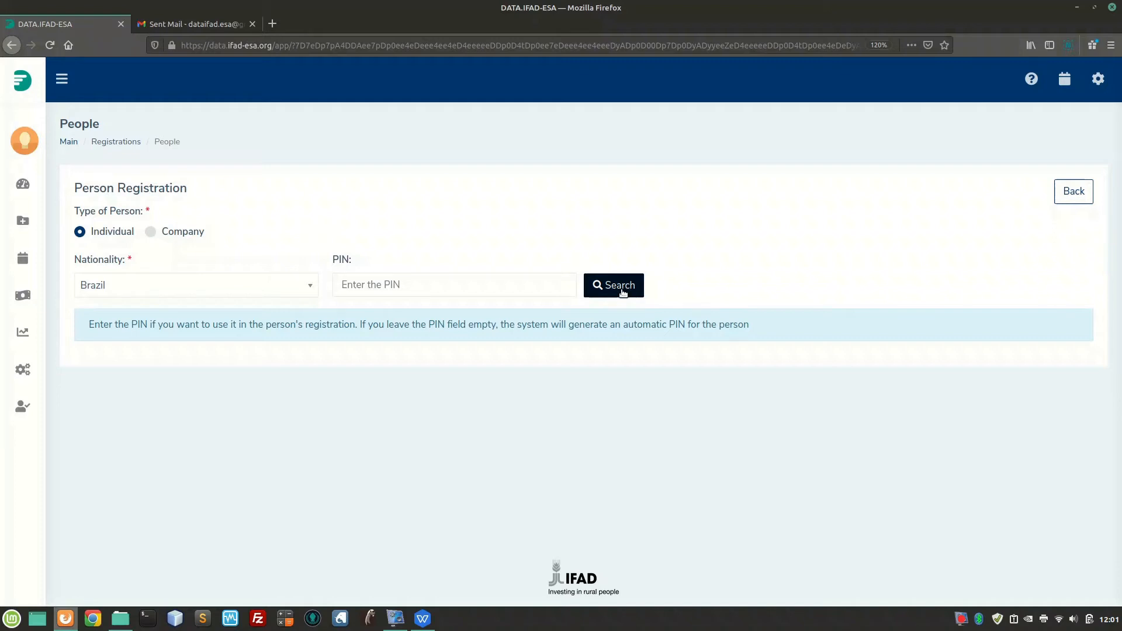
pyautogui.click(622, 292)
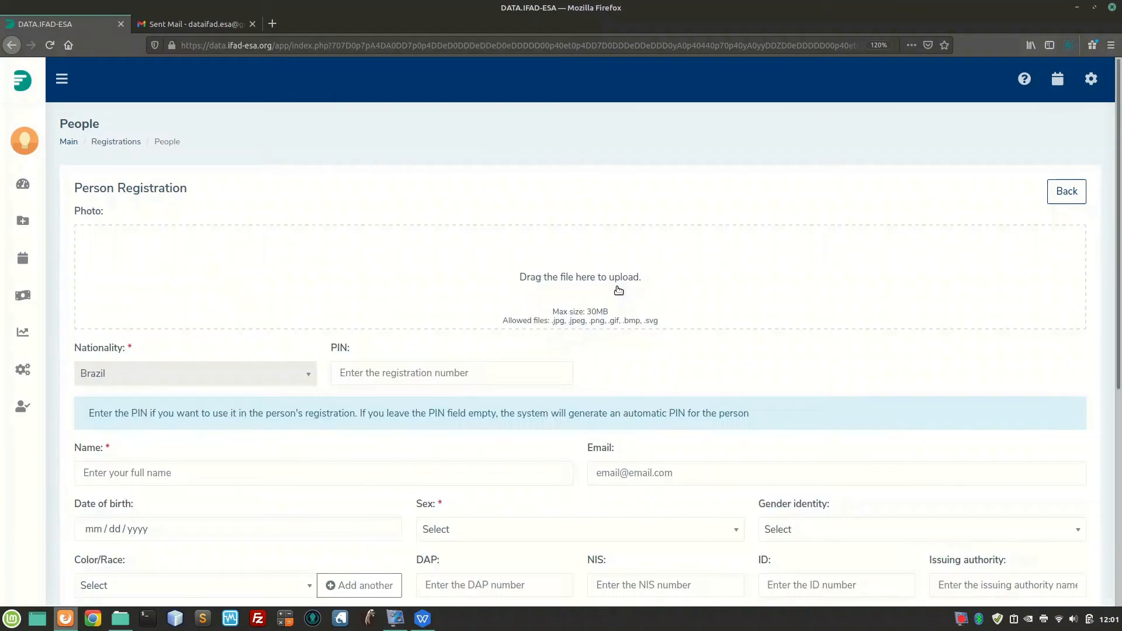
# Enter the person's full name and e-mail address in the registration form
pyautogui.scroll(-1, 610, 373)
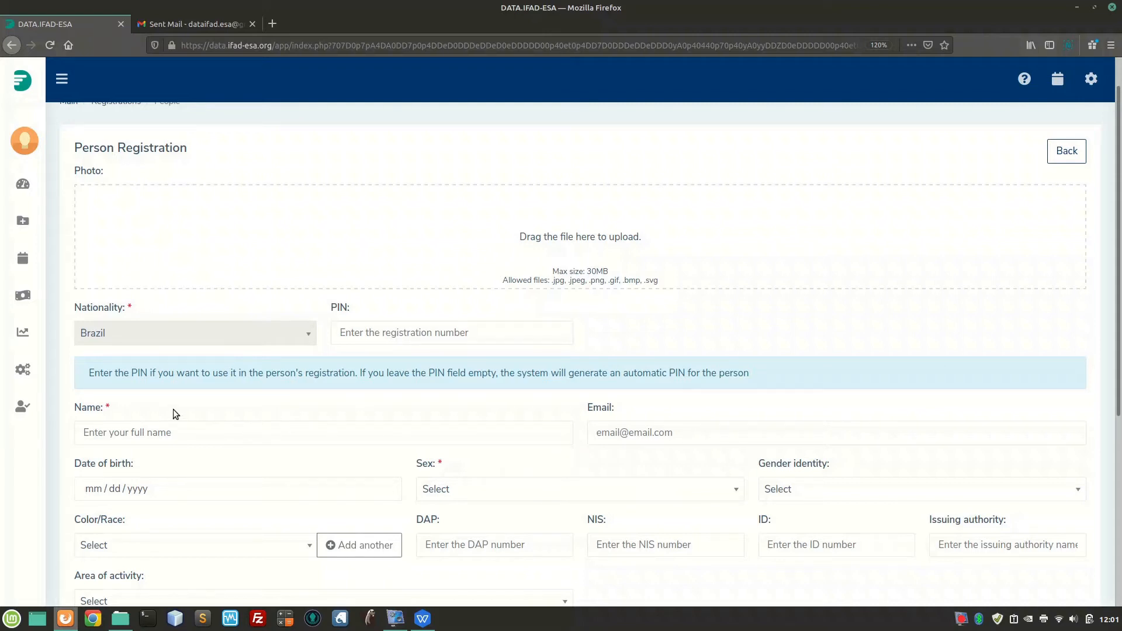
pyautogui.scroll(-3, 172, 409)
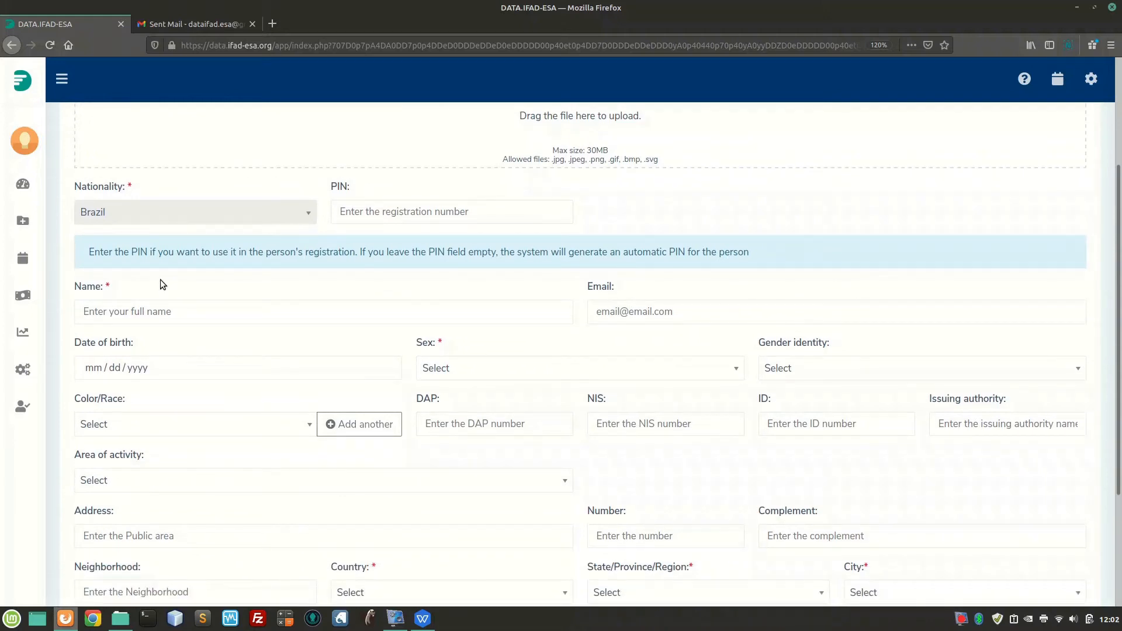
pyautogui.doubleClick(107, 288)
pyautogui.click(153, 312)
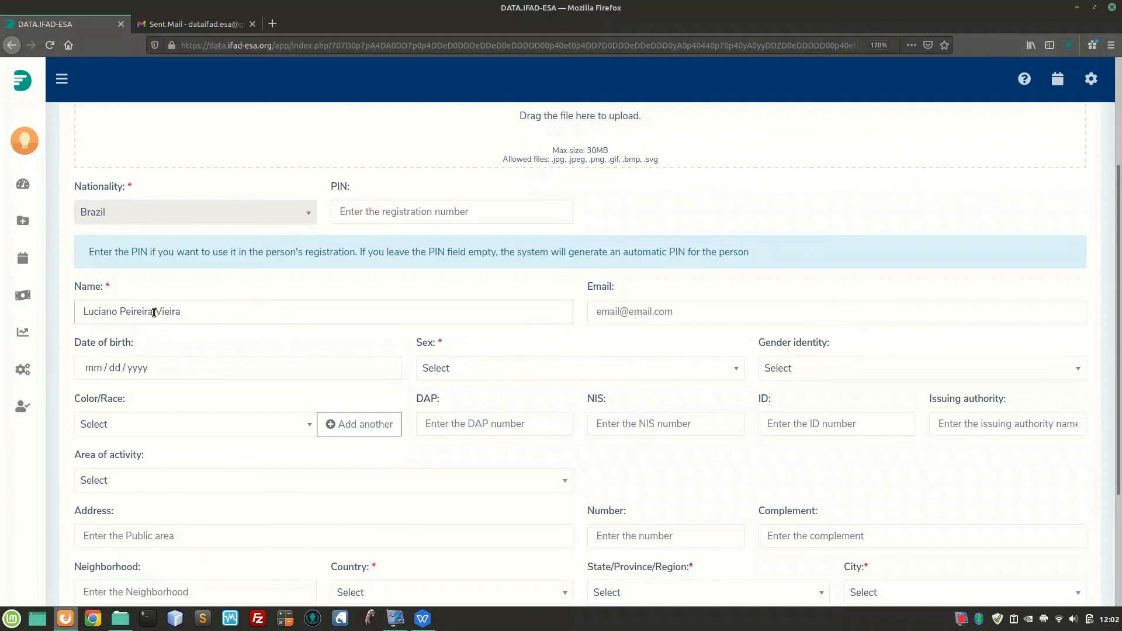
pyautogui.click(657, 319)
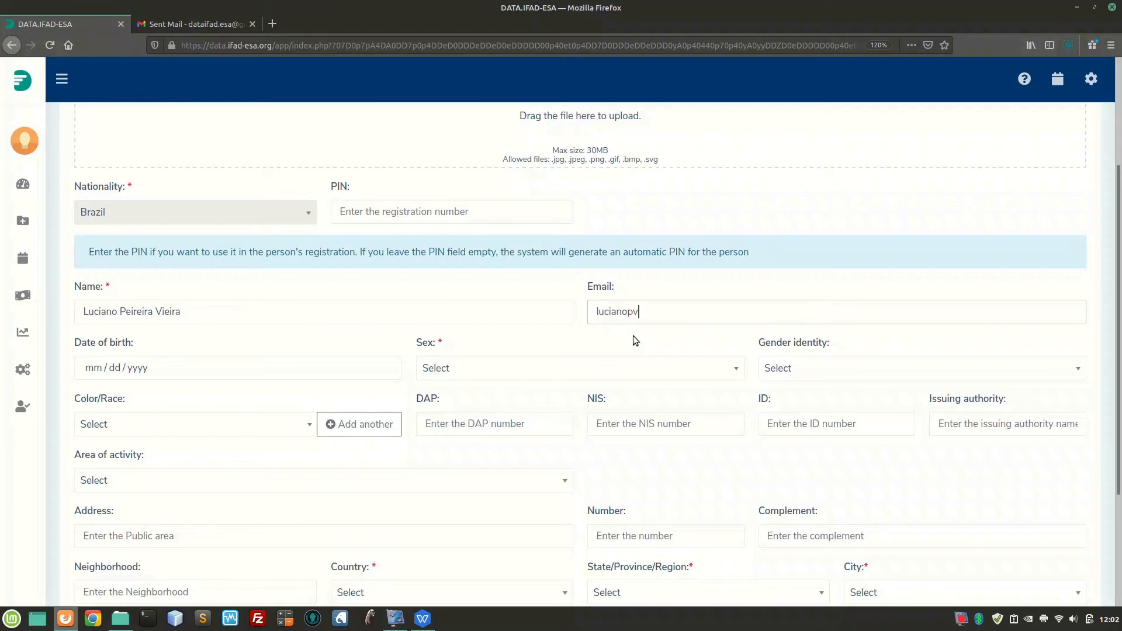
pyautogui.write('gmail.com')
# Set sex to Male and location to Brazil, Rio Grande do Norte, PARNAMIRIM, then save
pyautogui.scroll(-3, 632, 338)
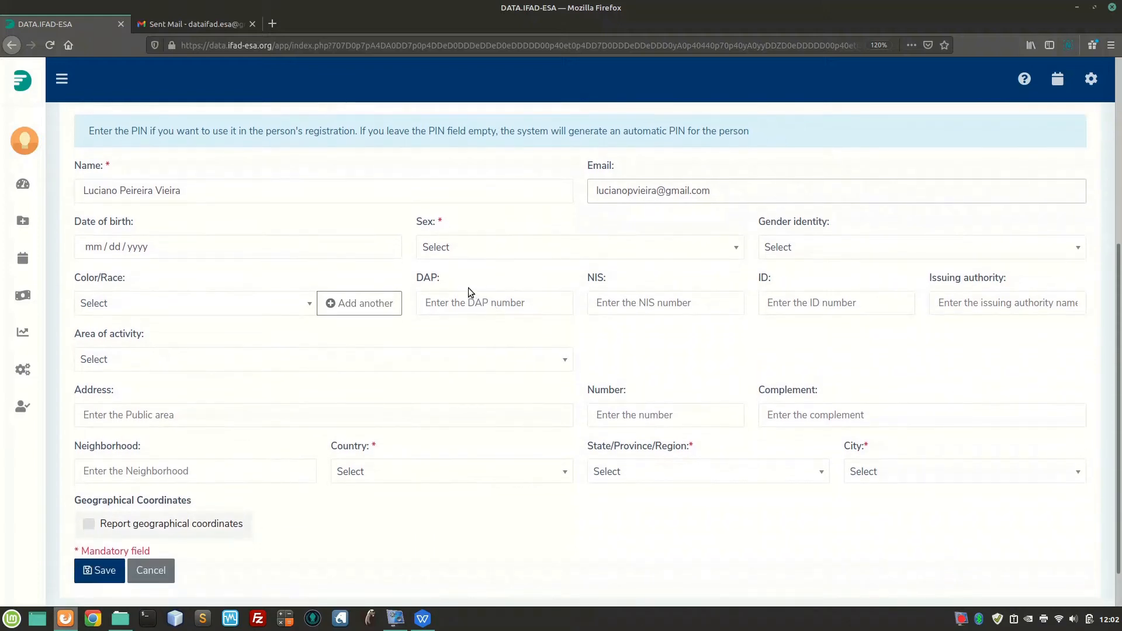
pyautogui.click(444, 256)
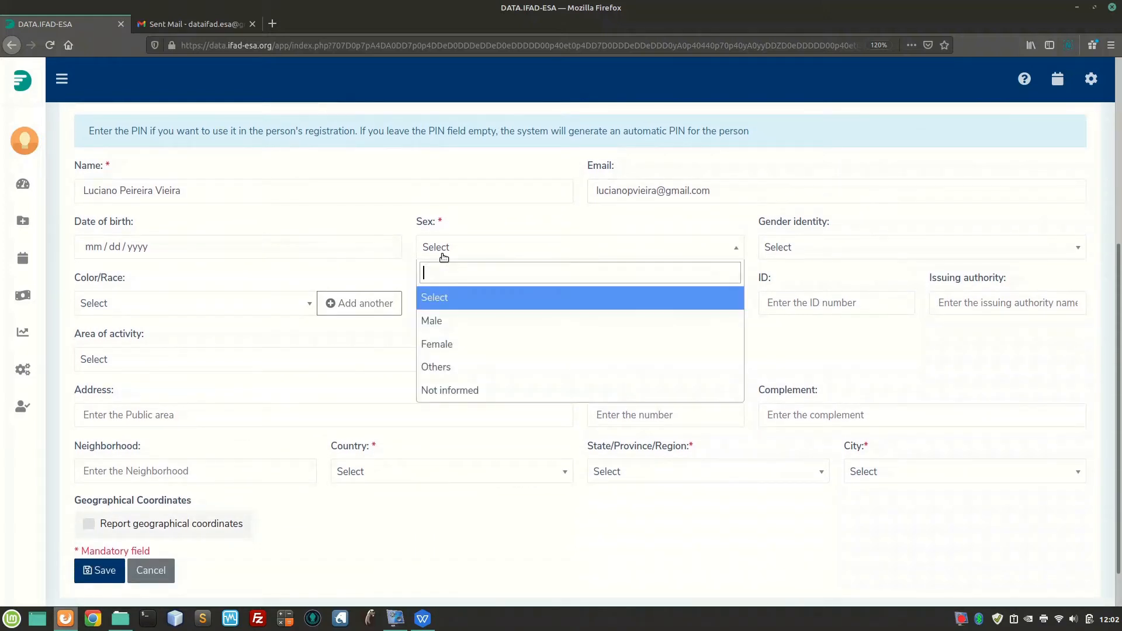
pyautogui.click(449, 321)
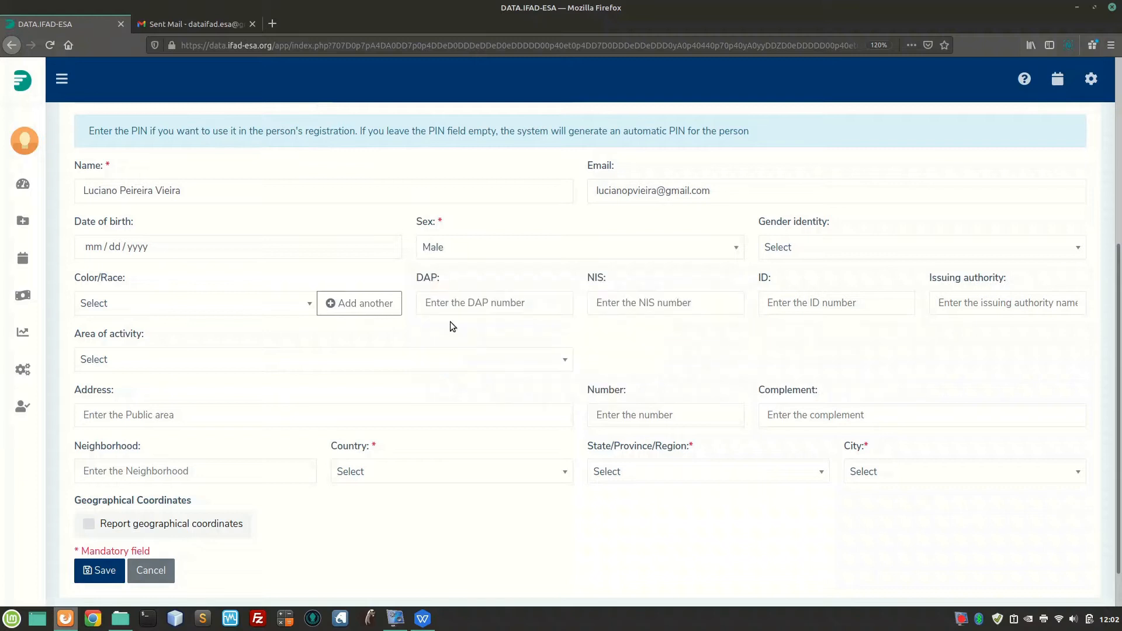
pyautogui.click(425, 473)
pyautogui.click(391, 378)
pyautogui.click(709, 478)
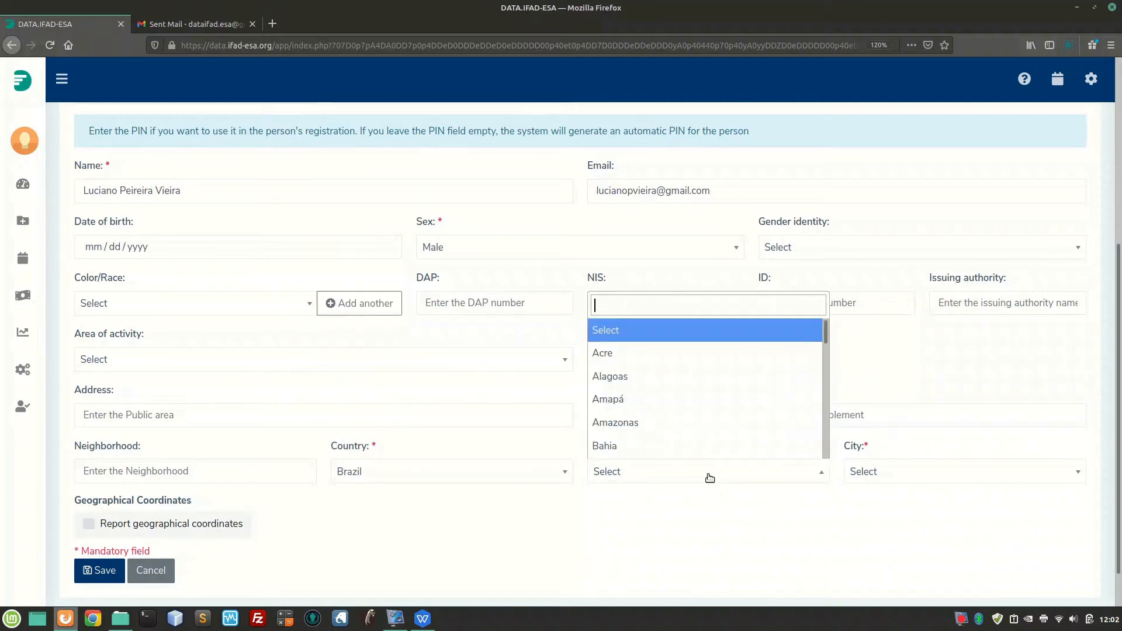
pyautogui.write('rio')
pyautogui.click(694, 426)
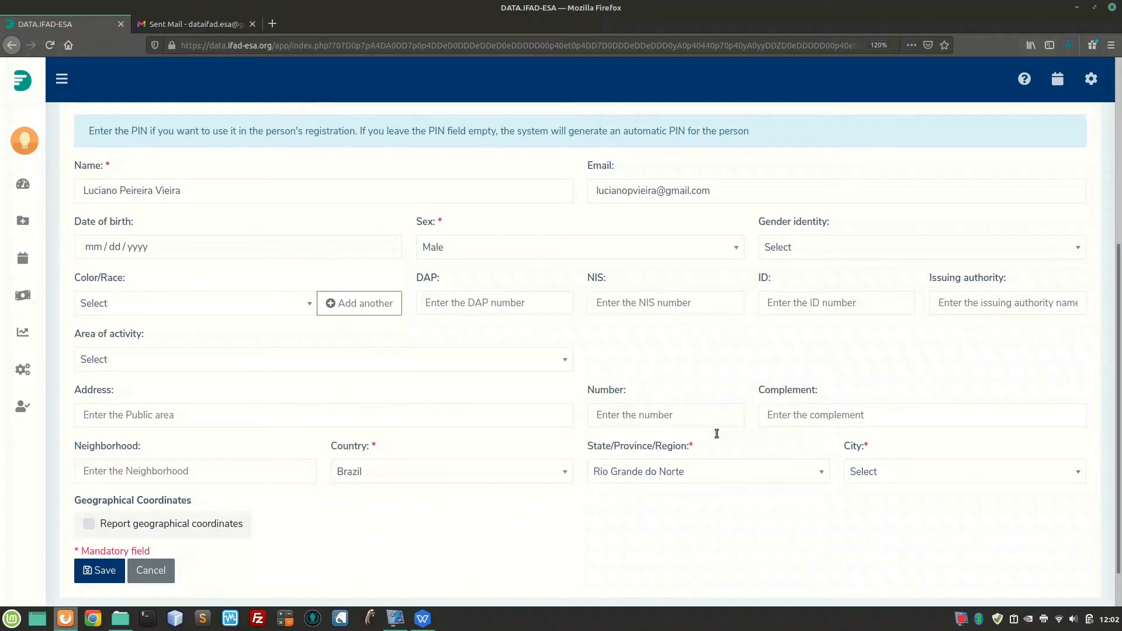
pyautogui.click(875, 467)
pyautogui.write('parn')
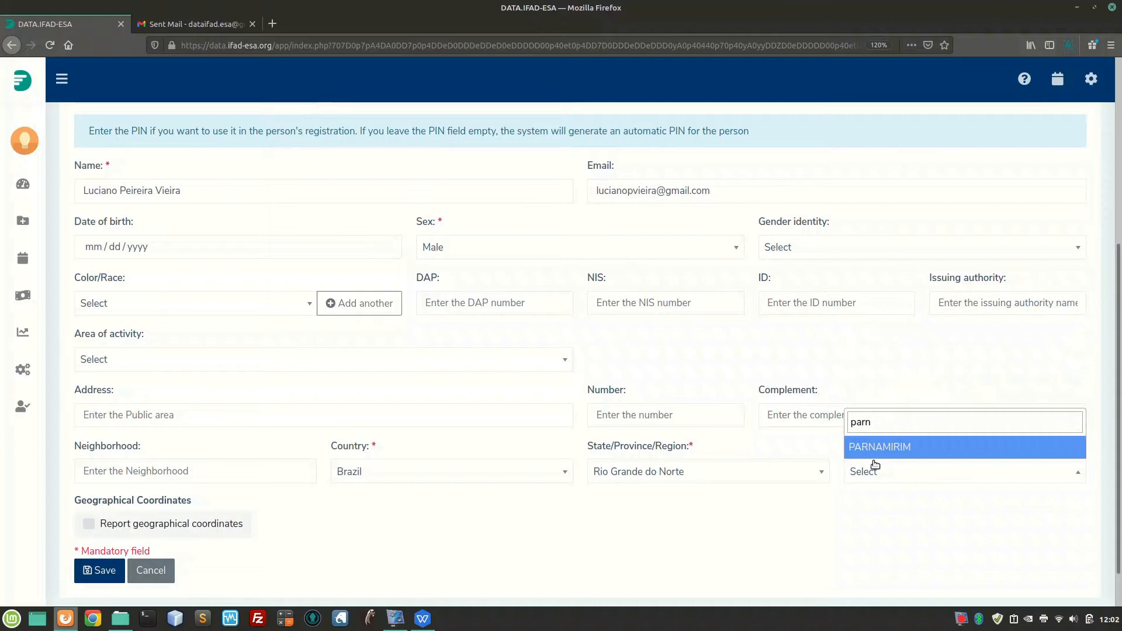
pyautogui.click(880, 449)
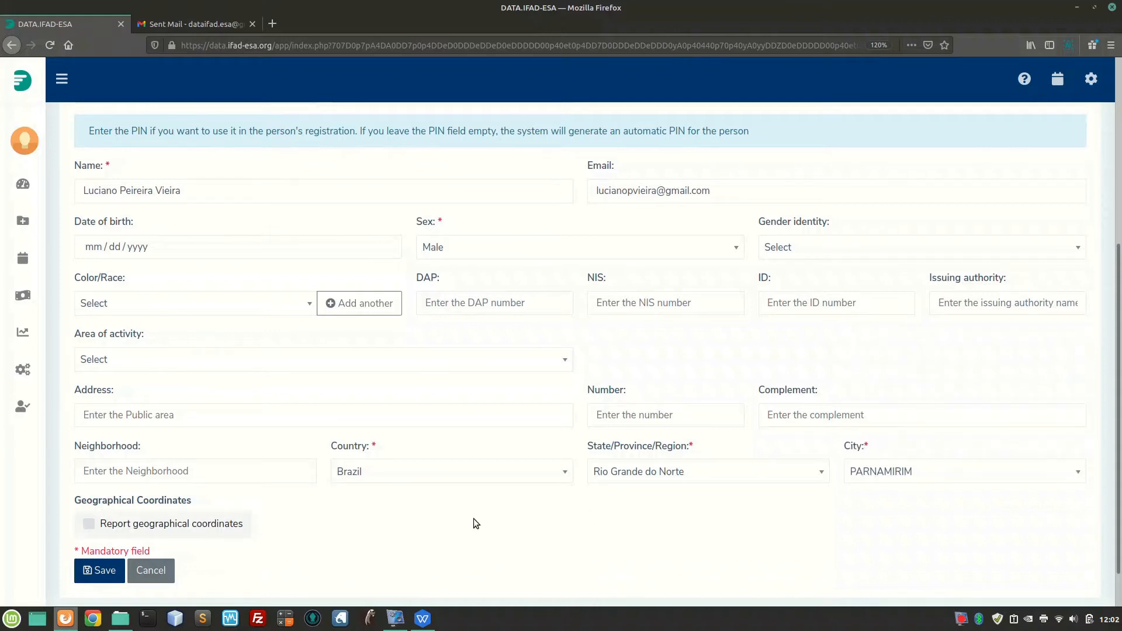
pyautogui.scroll(-1, 444, 517)
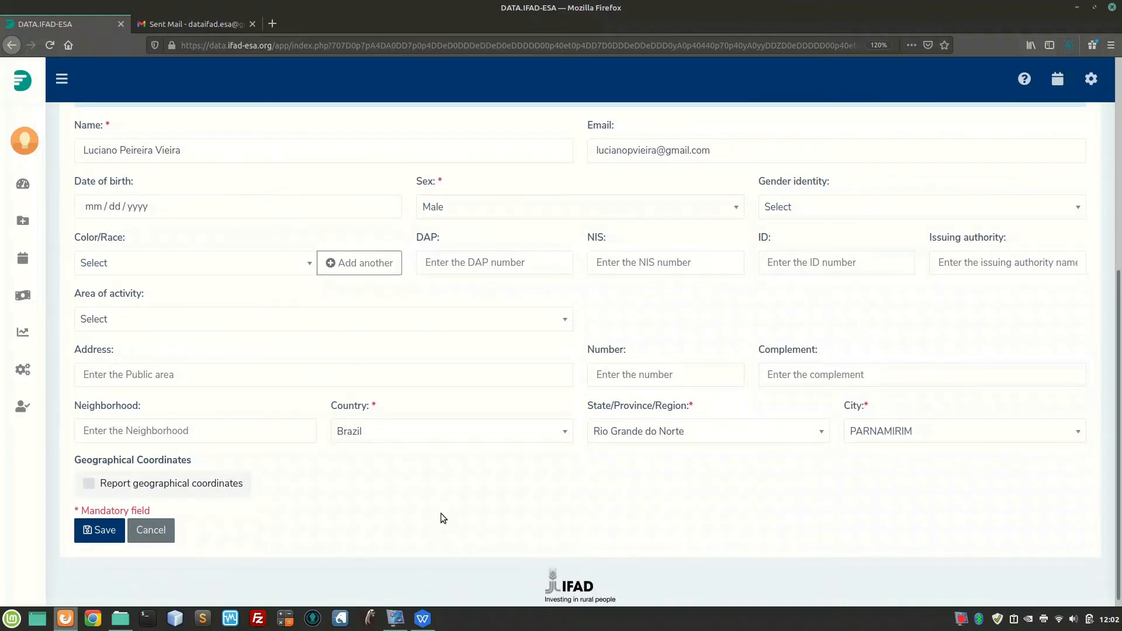
pyautogui.click(97, 533)
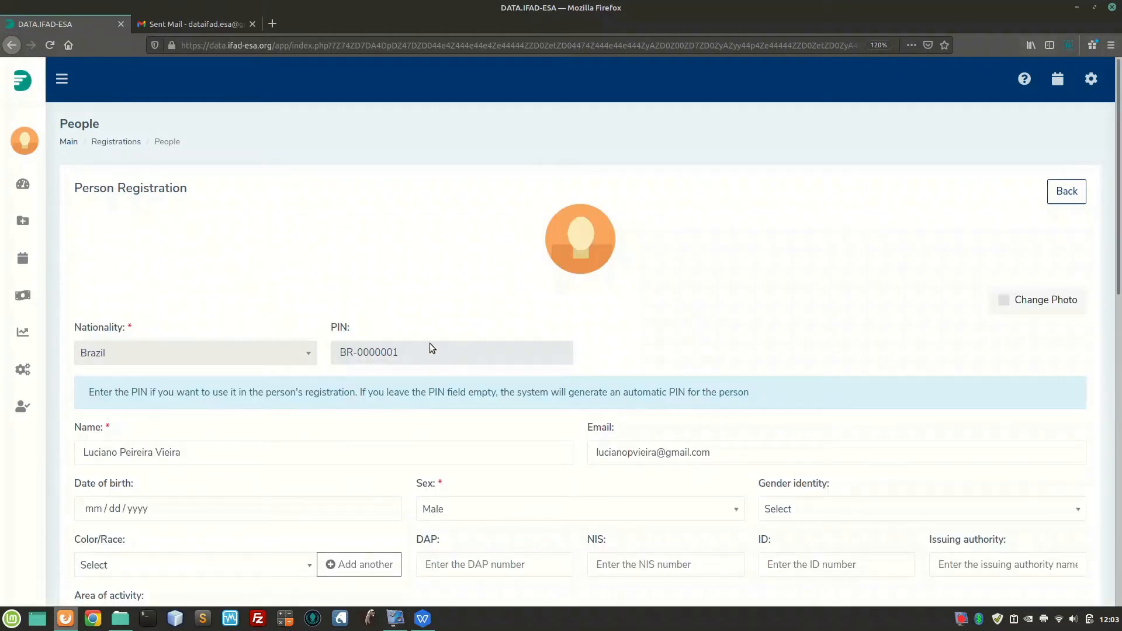
pyautogui.moveTo(411, 352); pyautogui.dragTo(337, 357)
pyautogui.moveTo(55, 228)
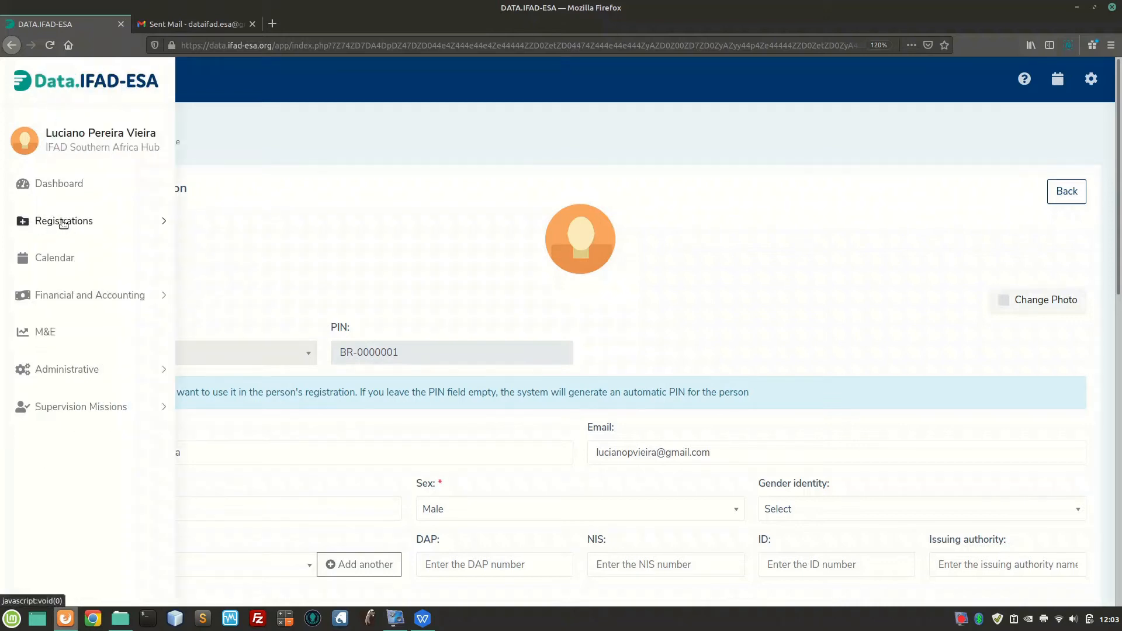
pyautogui.click(65, 223)
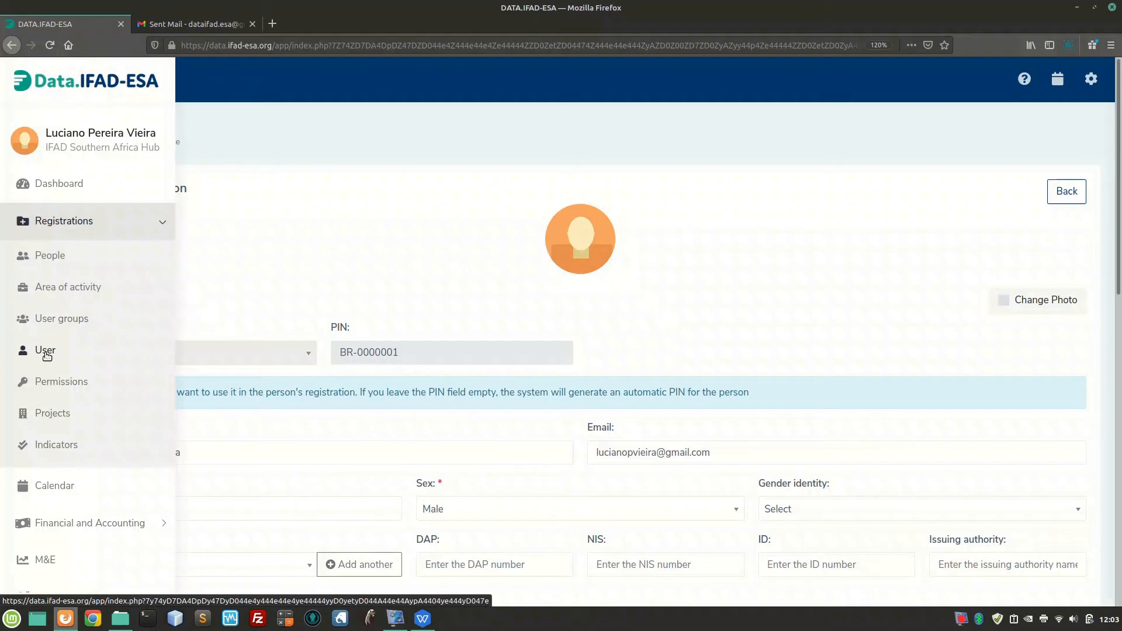
pyautogui.click(46, 352)
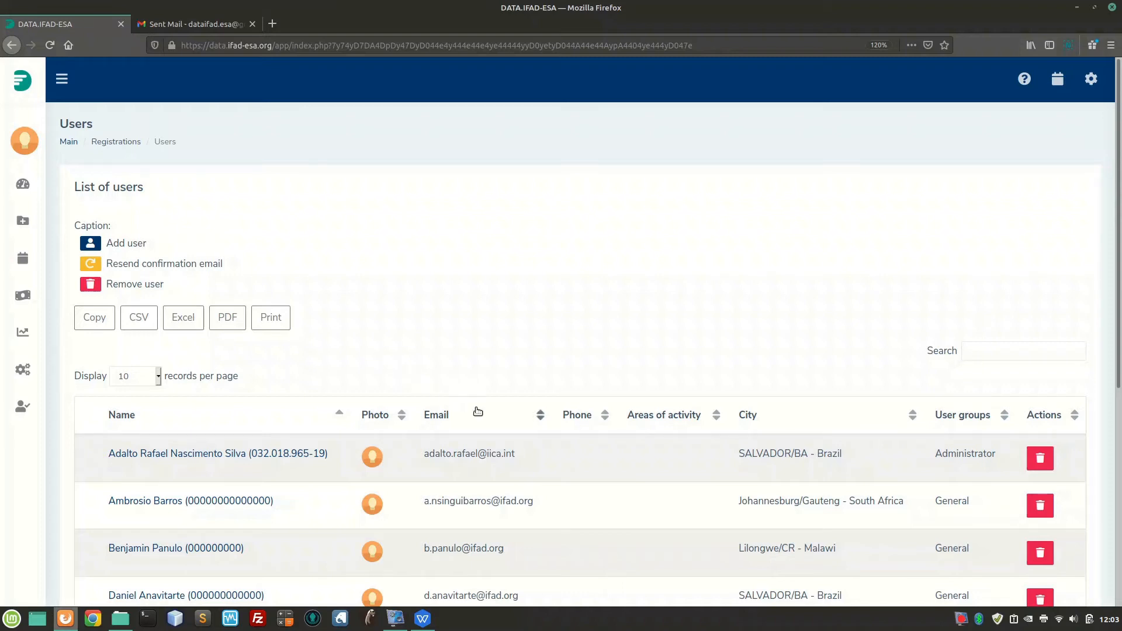
# Search the users by the person's name and open Create user for the first match
pyautogui.click(983, 349)
pyautogui.write('luciano')
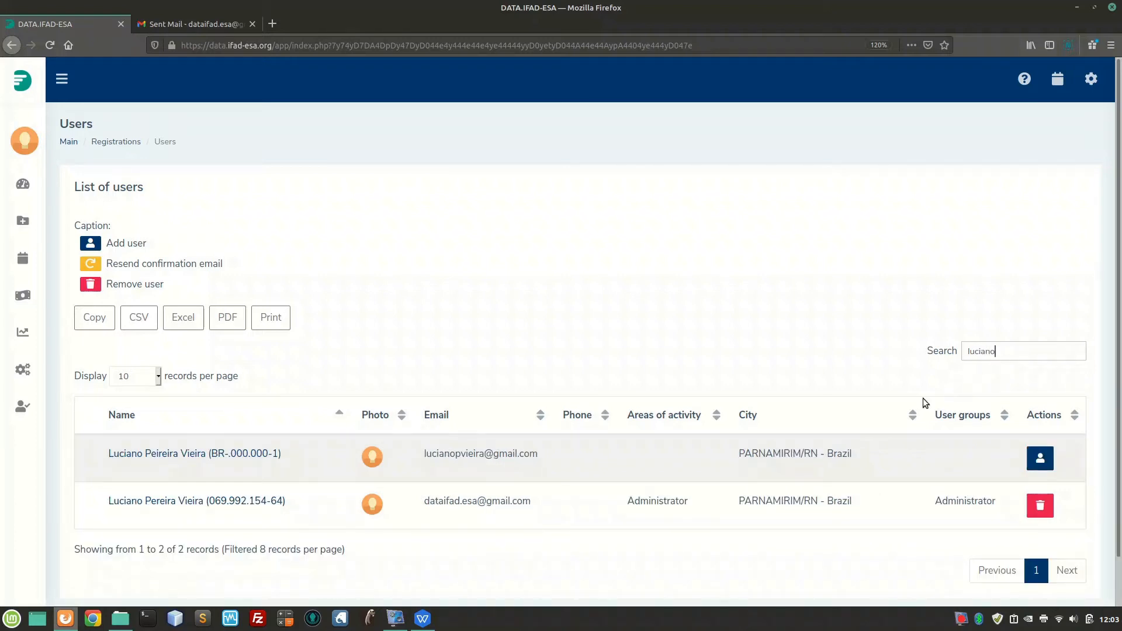
pyautogui.moveTo(106, 455); pyautogui.dragTo(283, 464)
pyautogui.click(289, 463)
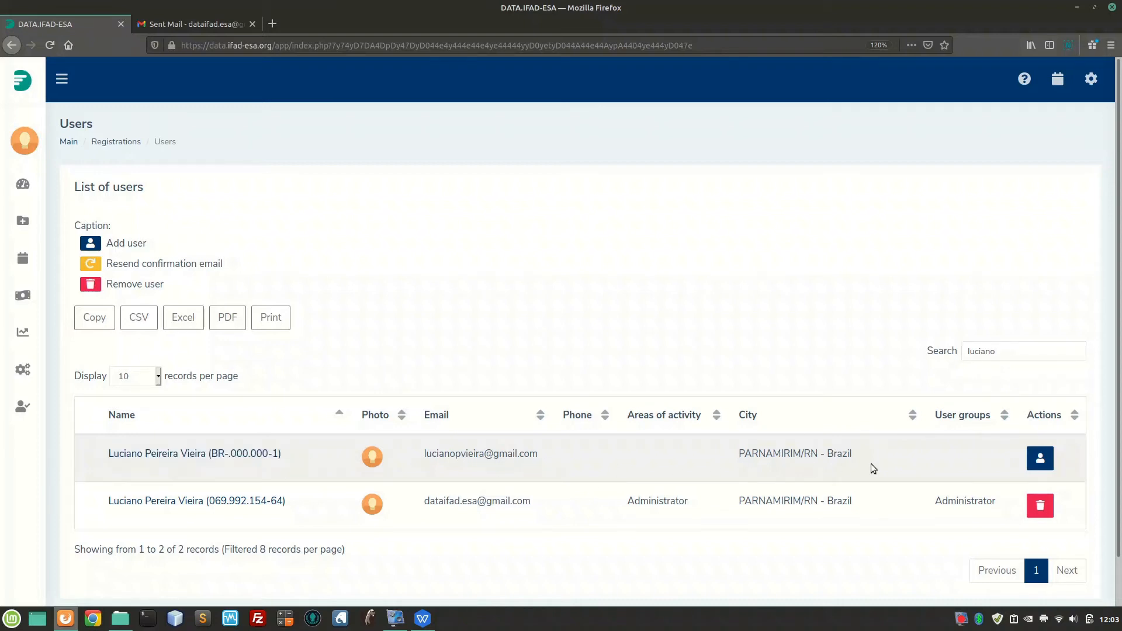
pyautogui.click(1042, 461)
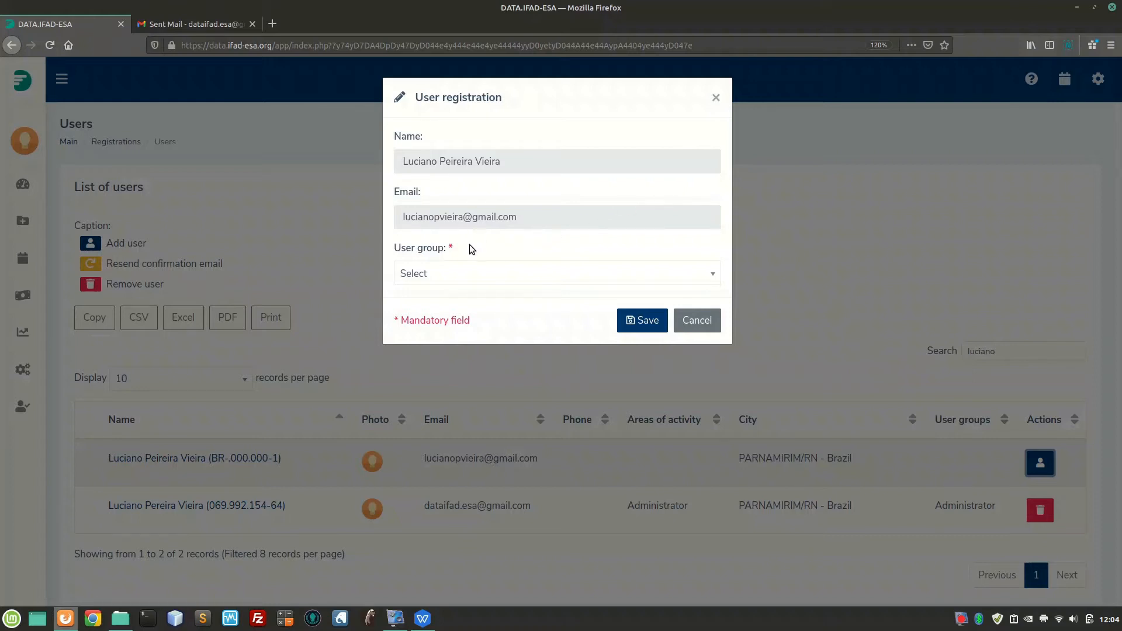
# Assign the Administrator user group to the new user and save the registration
pyautogui.doubleClick(412, 197)
pyautogui.click(490, 246)
pyautogui.click(473, 279)
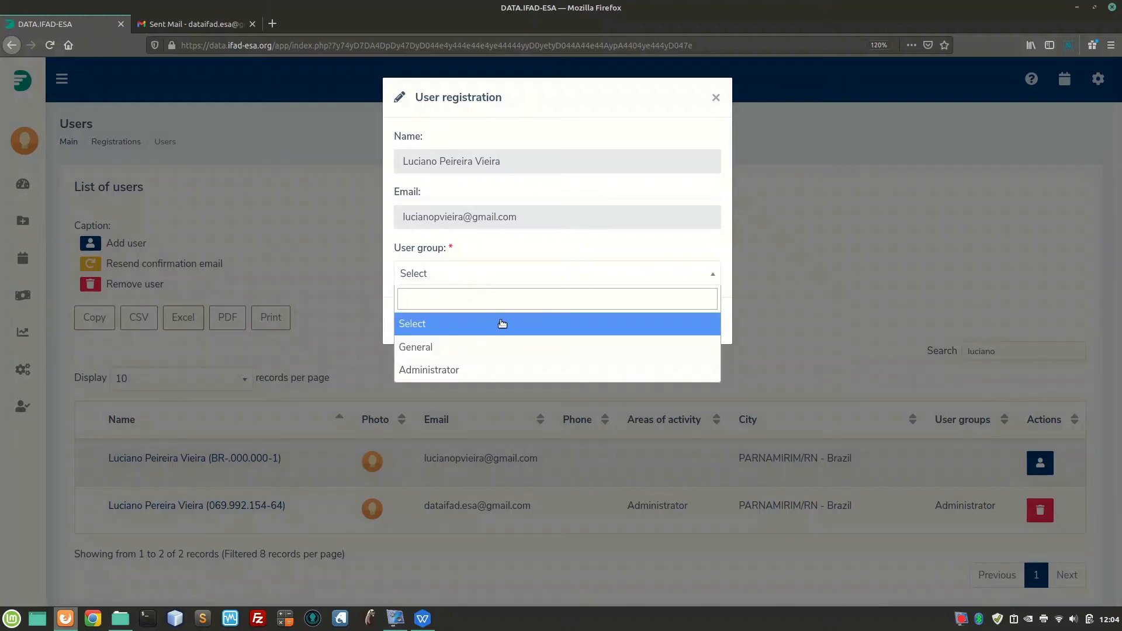
pyautogui.click(524, 375)
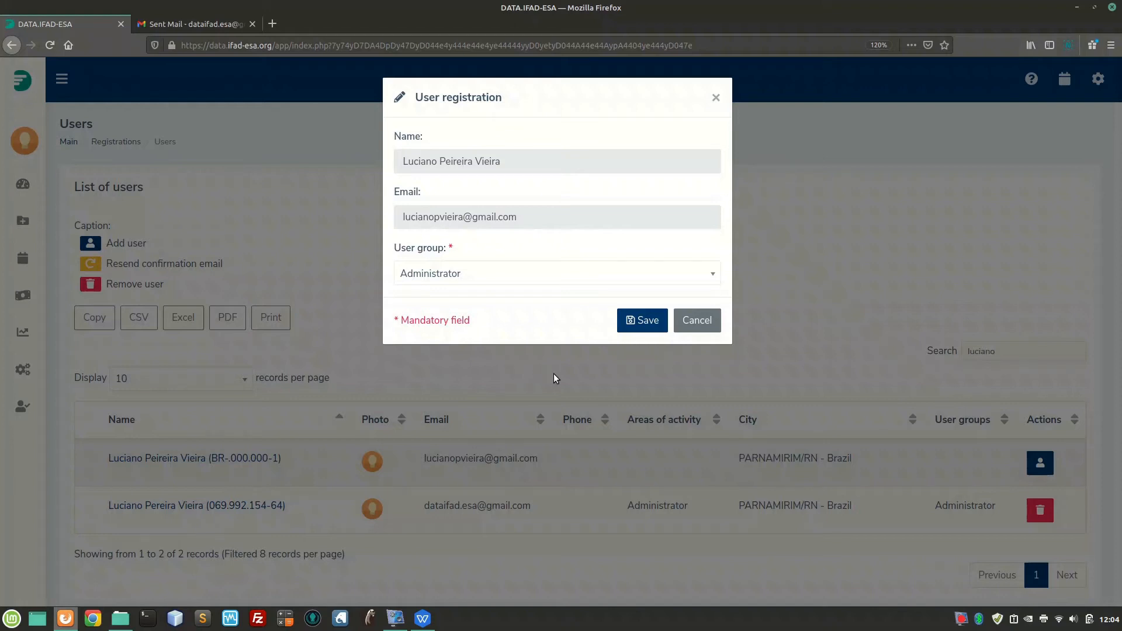
pyautogui.click(636, 332)
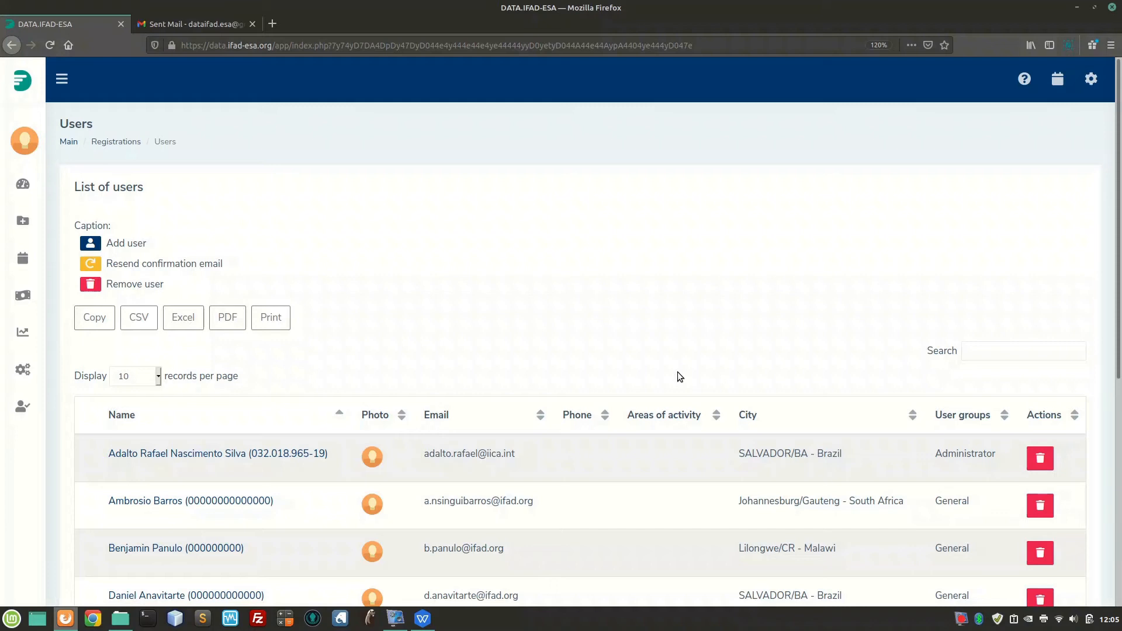
# Filter the users table by the new person's name
pyautogui.click(1027, 356)
pyautogui.write('luciano')
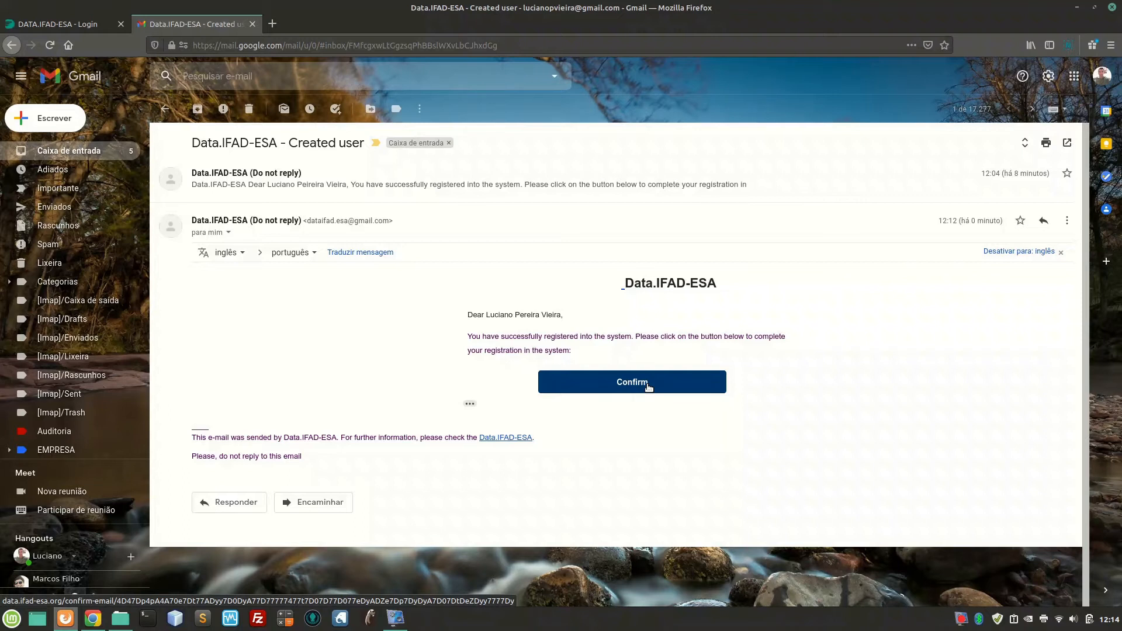
# Confirm the account from the e-mail, enter and retype a password, and save it
pyautogui.click(647, 384)
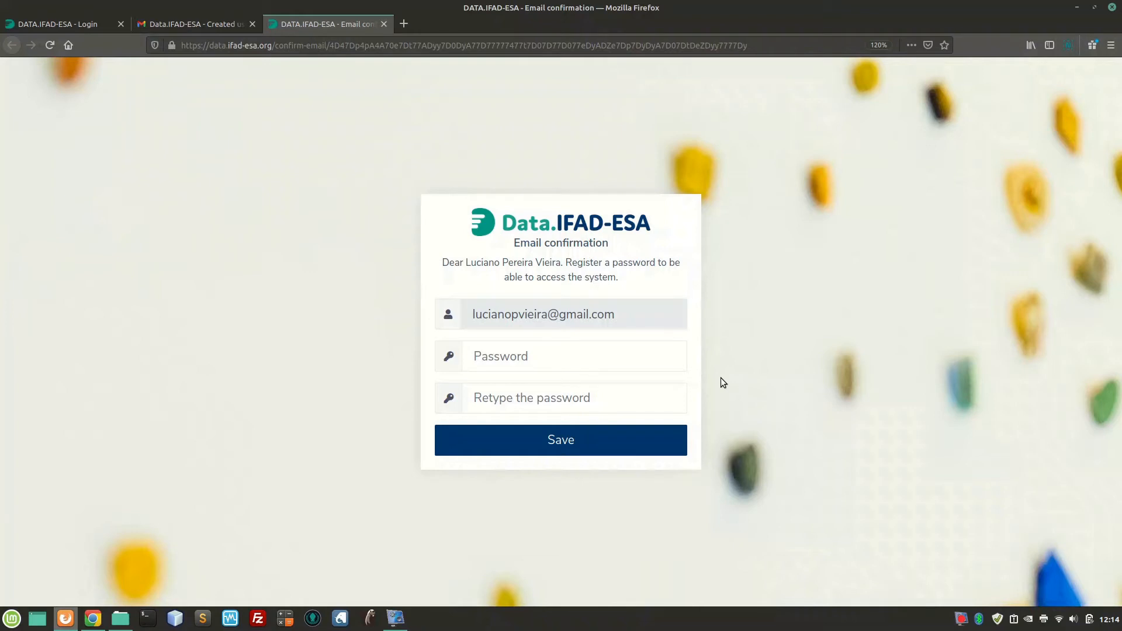
pyautogui.click(632, 354)
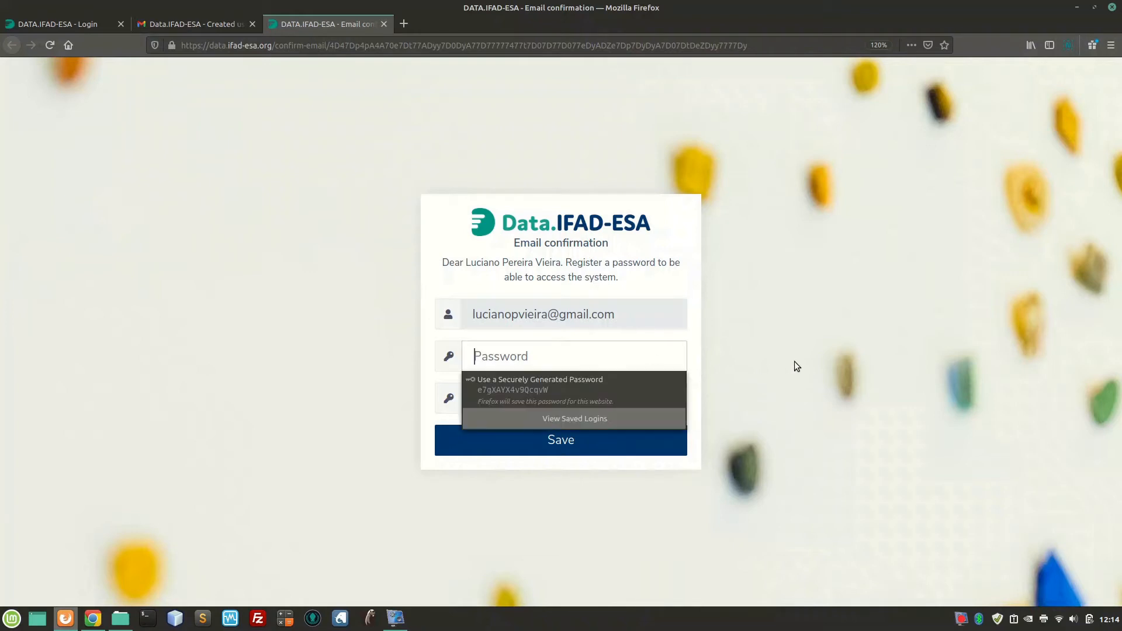
pyautogui.write('•••••••')
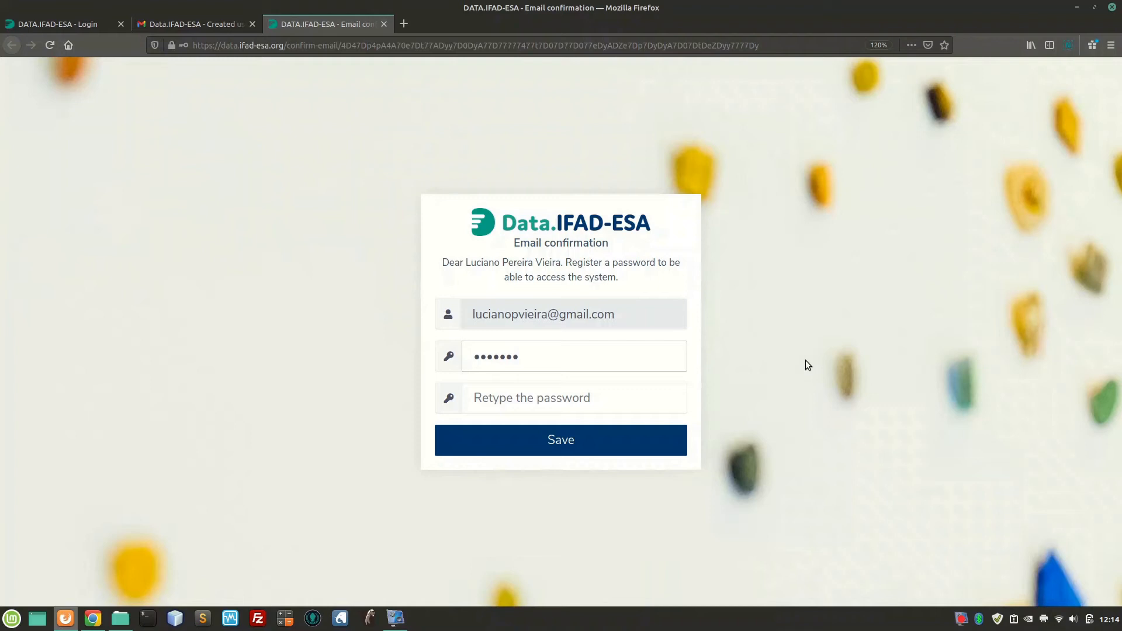
pyautogui.click(630, 388)
pyautogui.write('•••••••')
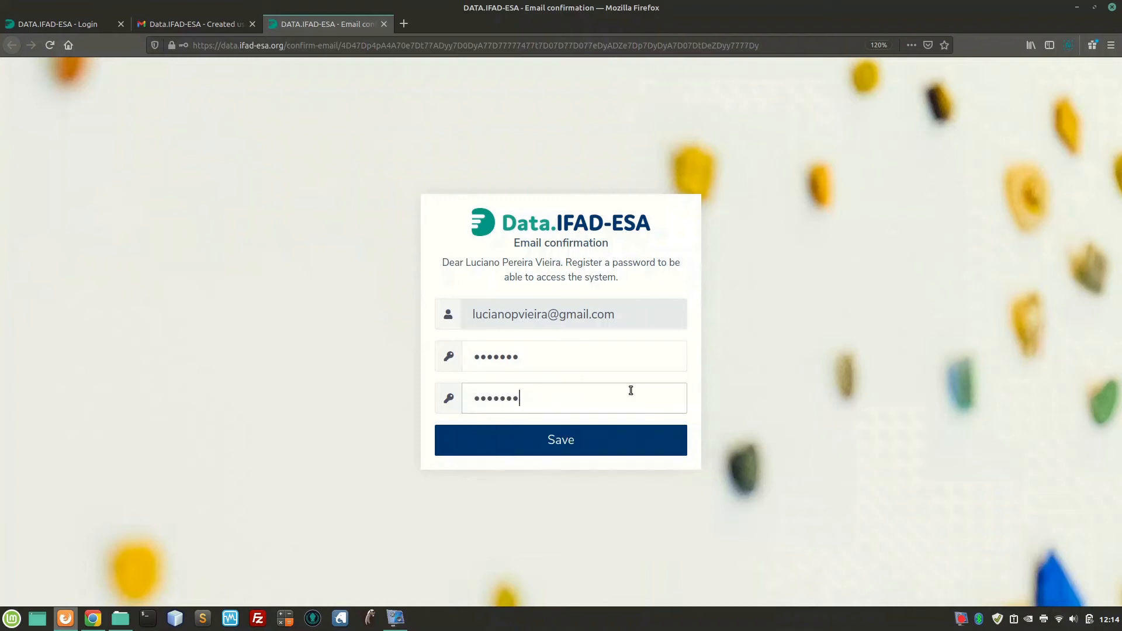
pyautogui.click(555, 443)
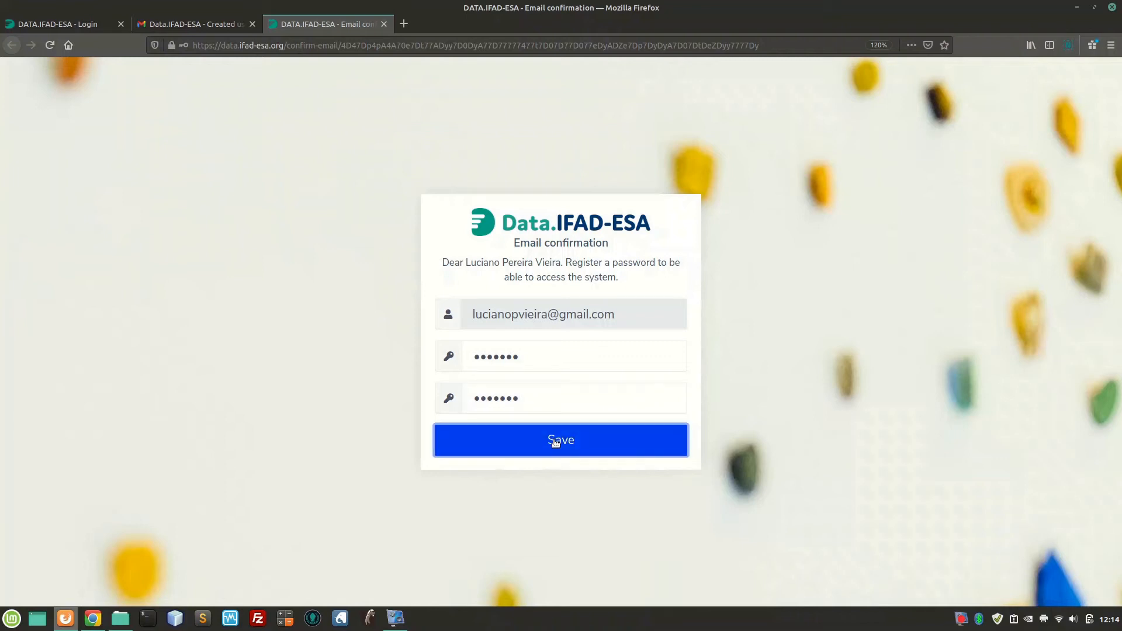
pyautogui.click(559, 497)
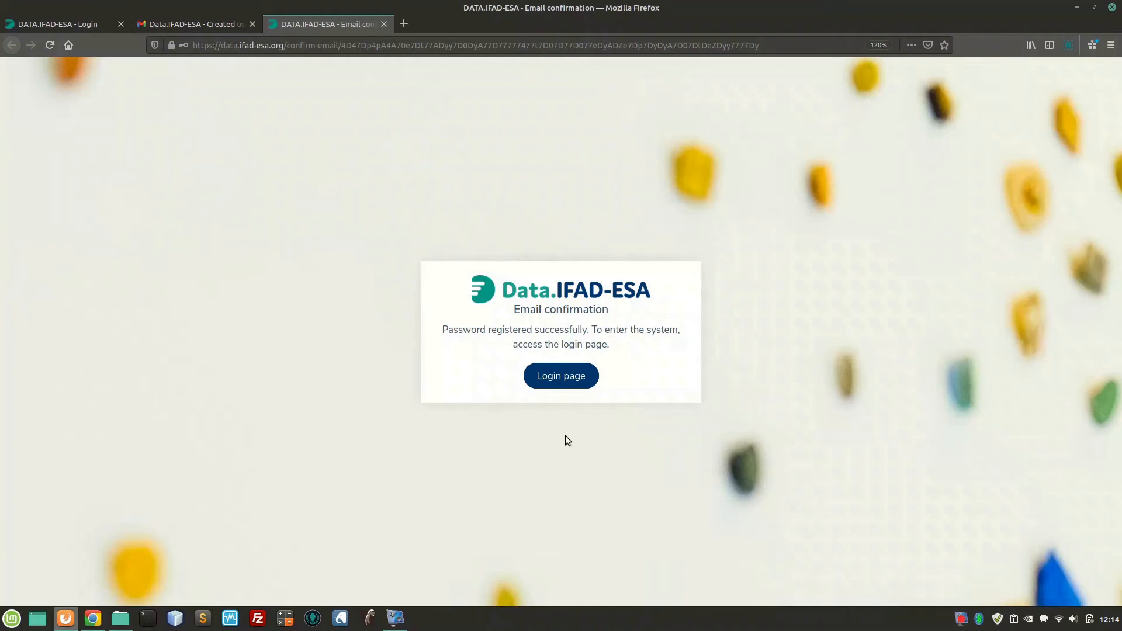
# Log in on the login page with the new account's e-mail and password
pyautogui.click(562, 378)
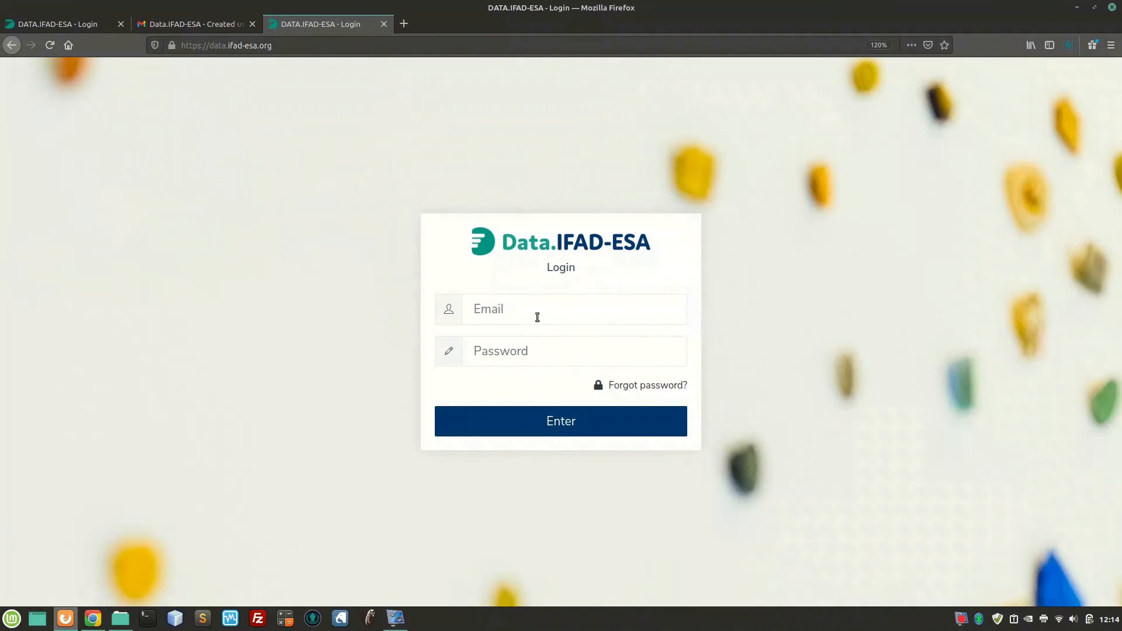
pyautogui.click(537, 316)
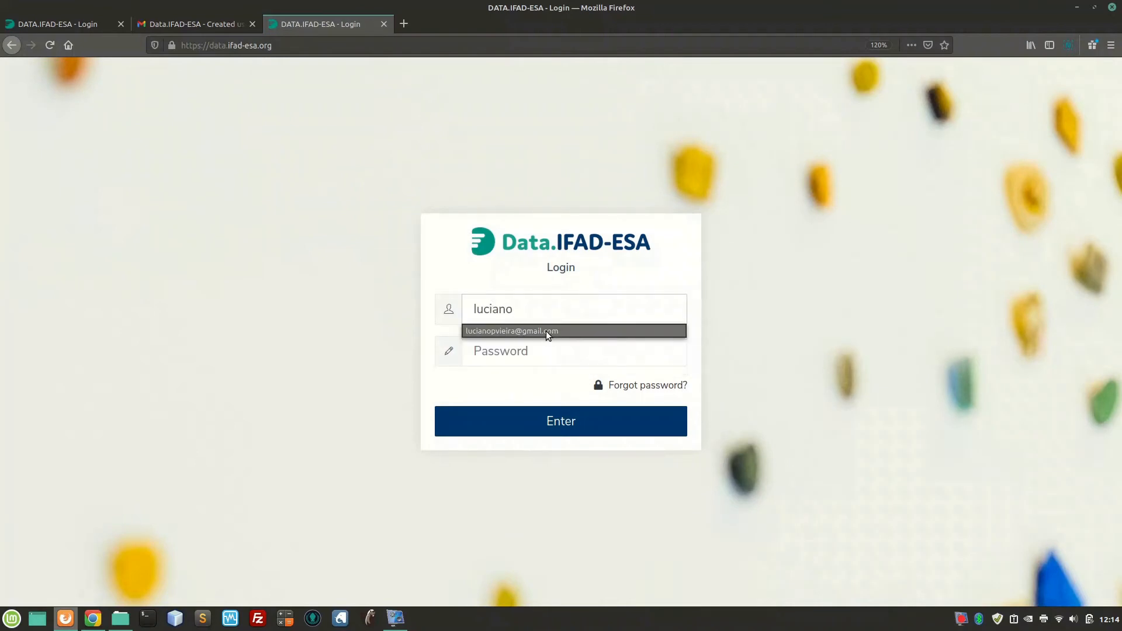
pyautogui.click(546, 331)
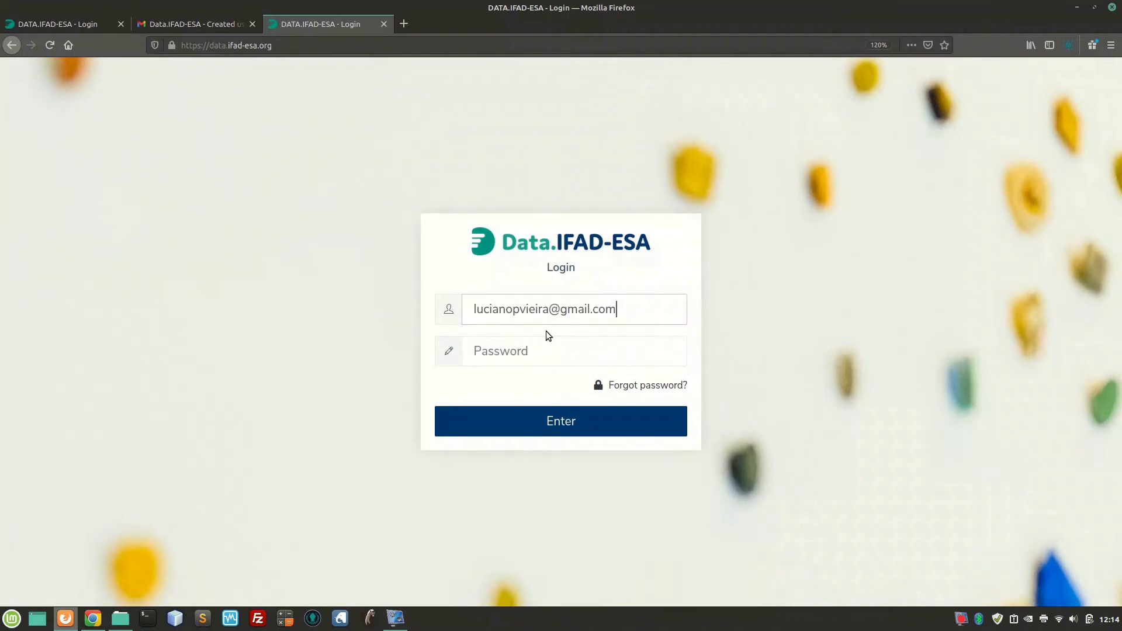
pyautogui.click(551, 353)
pyautogui.write('*******')
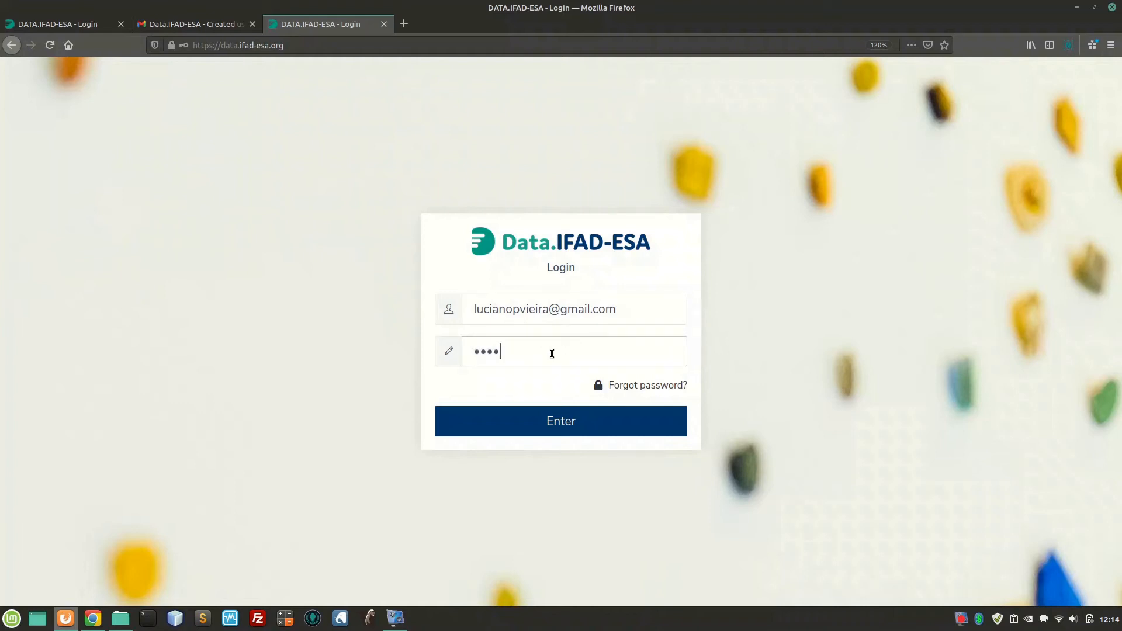
pyautogui.click(562, 426)
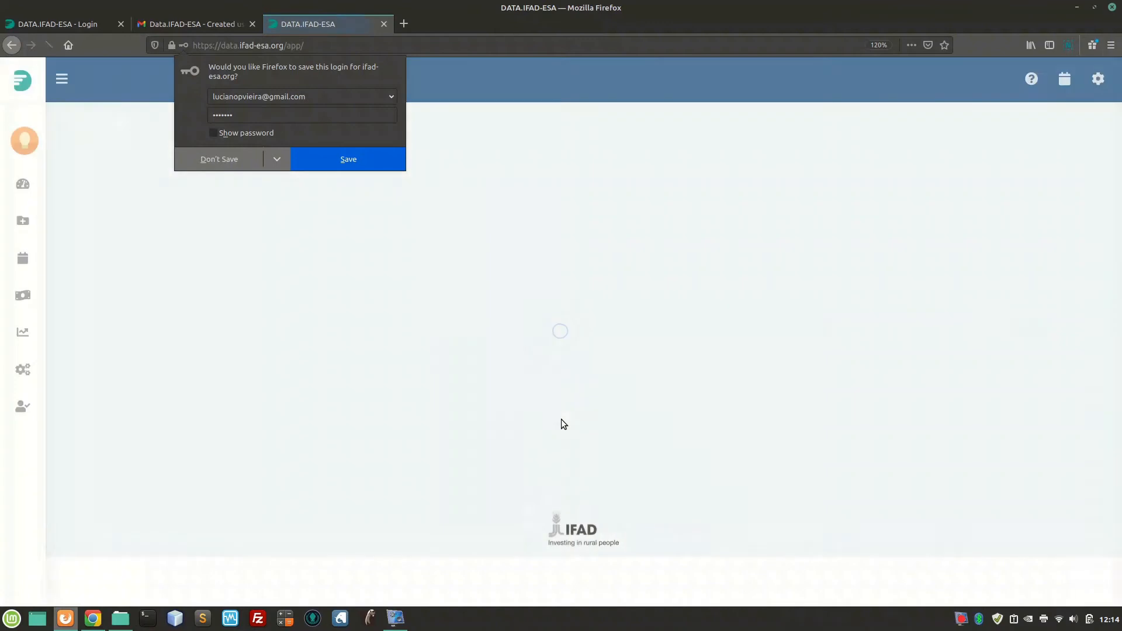
pyautogui.click(465, 98)
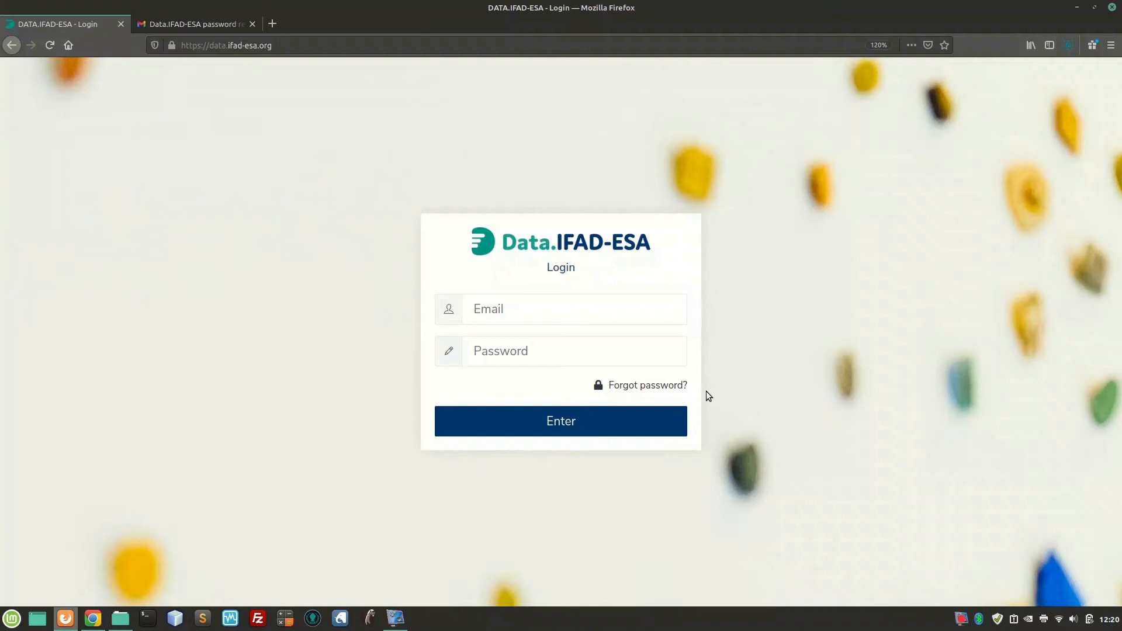
# Use 'Forgot password?' with the account's e-mail and send the recovery request
pyautogui.click(665, 386)
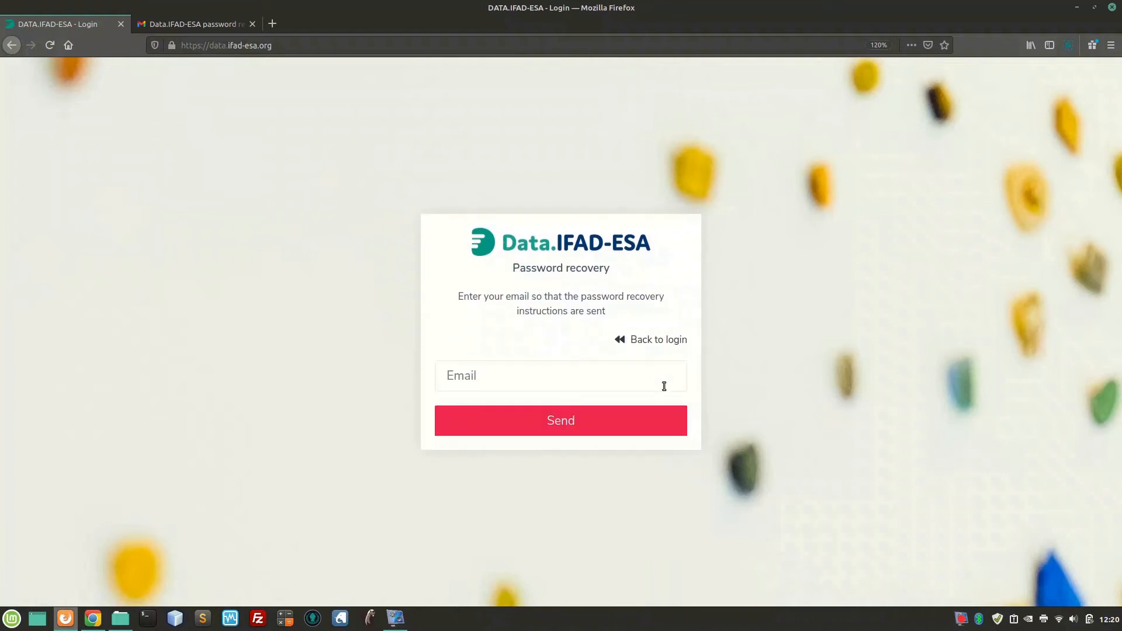
pyautogui.click(659, 383)
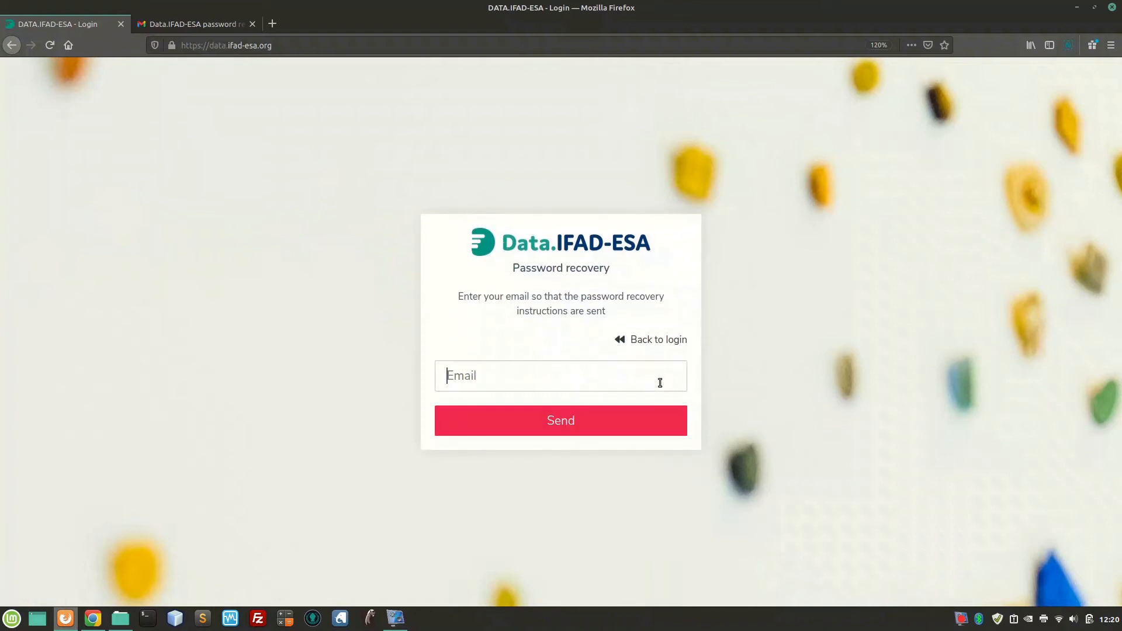
pyautogui.write('luciano')
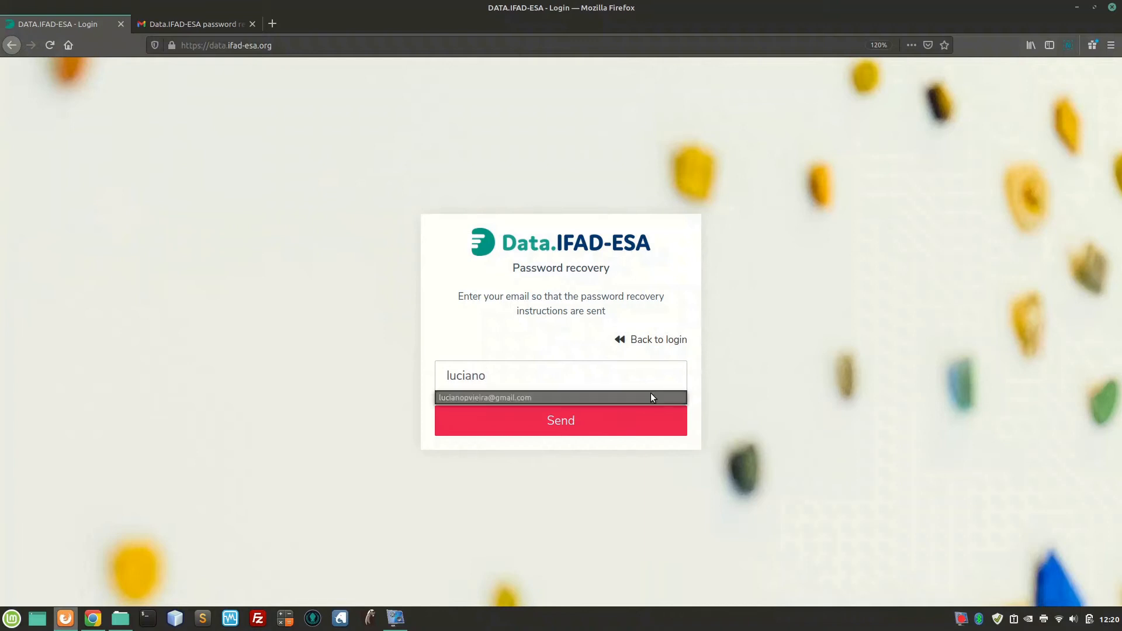
pyautogui.click(650, 395)
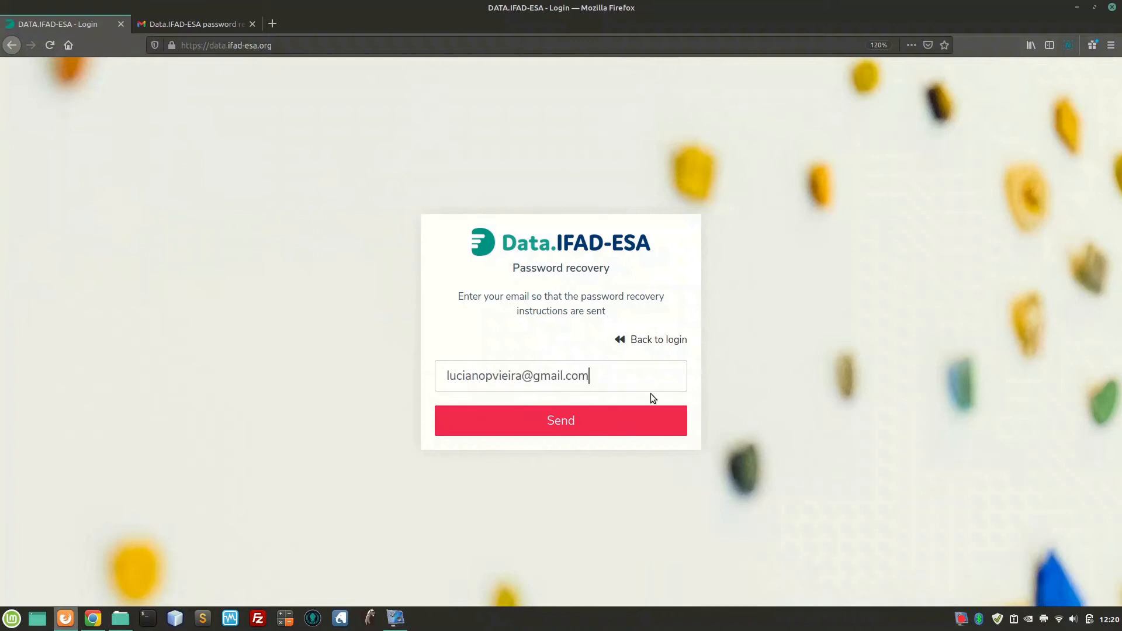
pyautogui.click(564, 432)
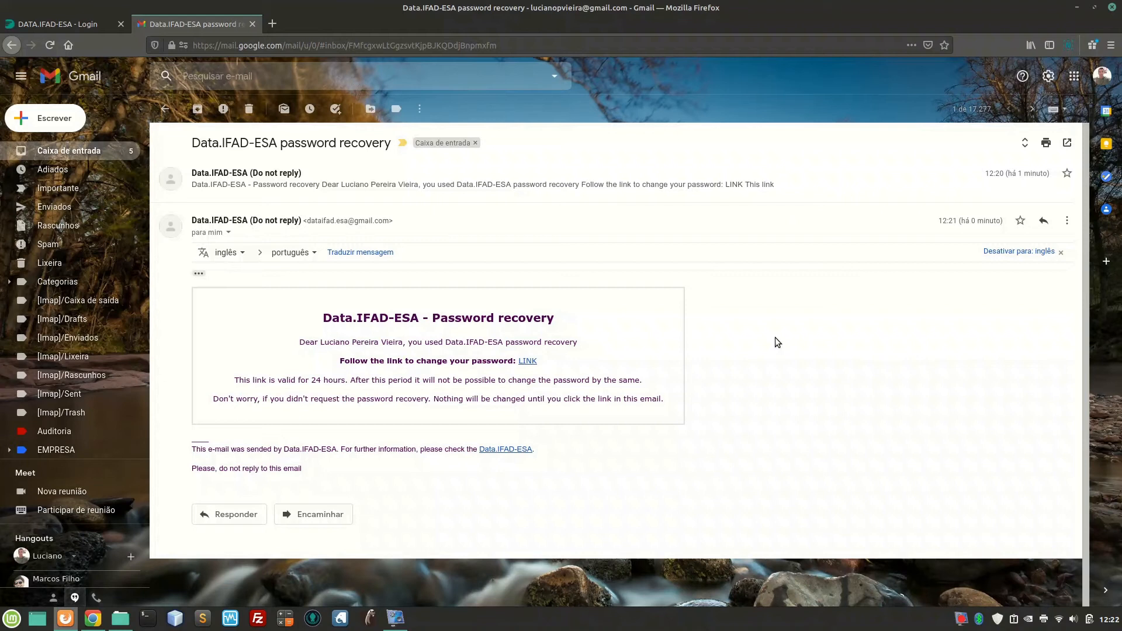
# Follow the change-password link in the Data.IFAD-ESA password recovery e-mail
pyautogui.click(525, 362)
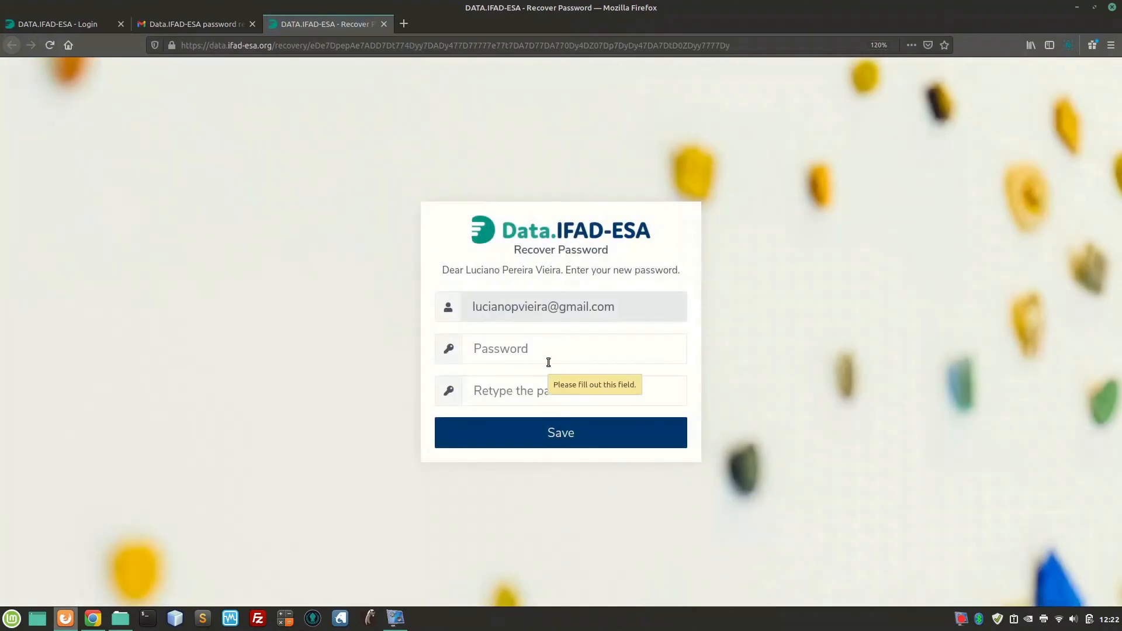
# Enter and confirm the new account password, save it, and return to the Login page
pyautogui.click(547, 355)
pyautogui.write('•••••••')
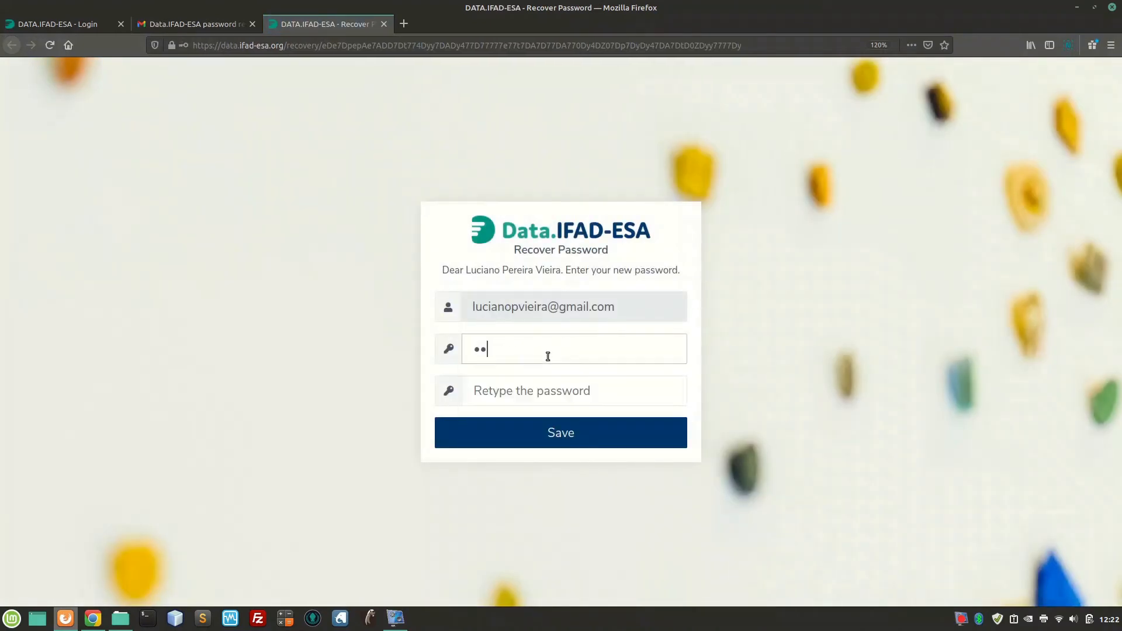
pyautogui.press('Tab')
pyautogui.write('•••••••')
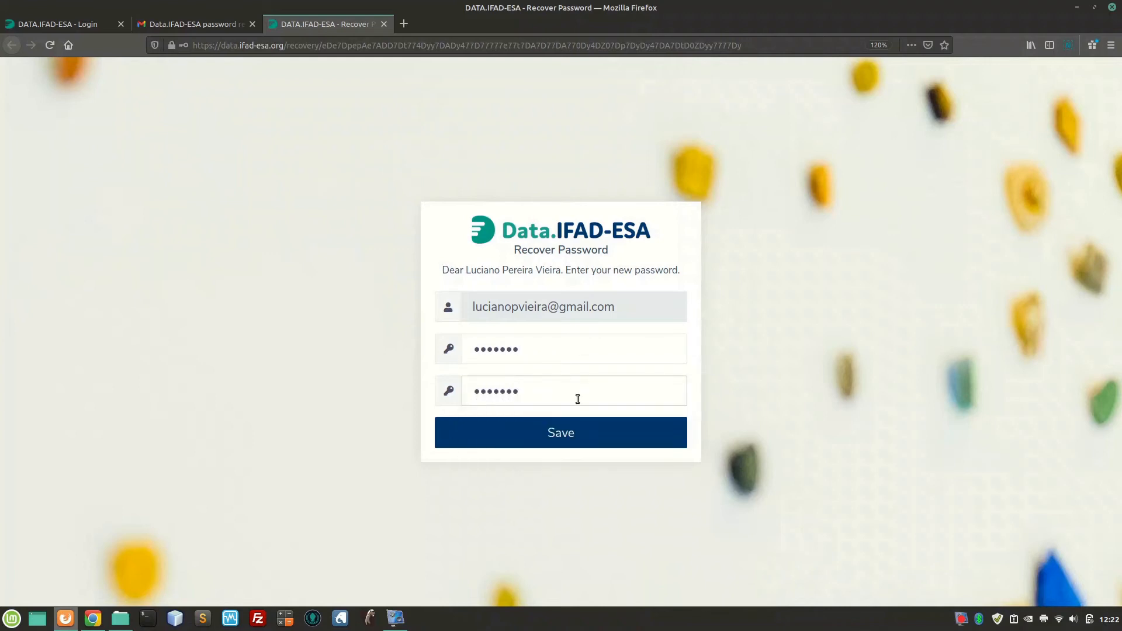
pyautogui.click(579, 439)
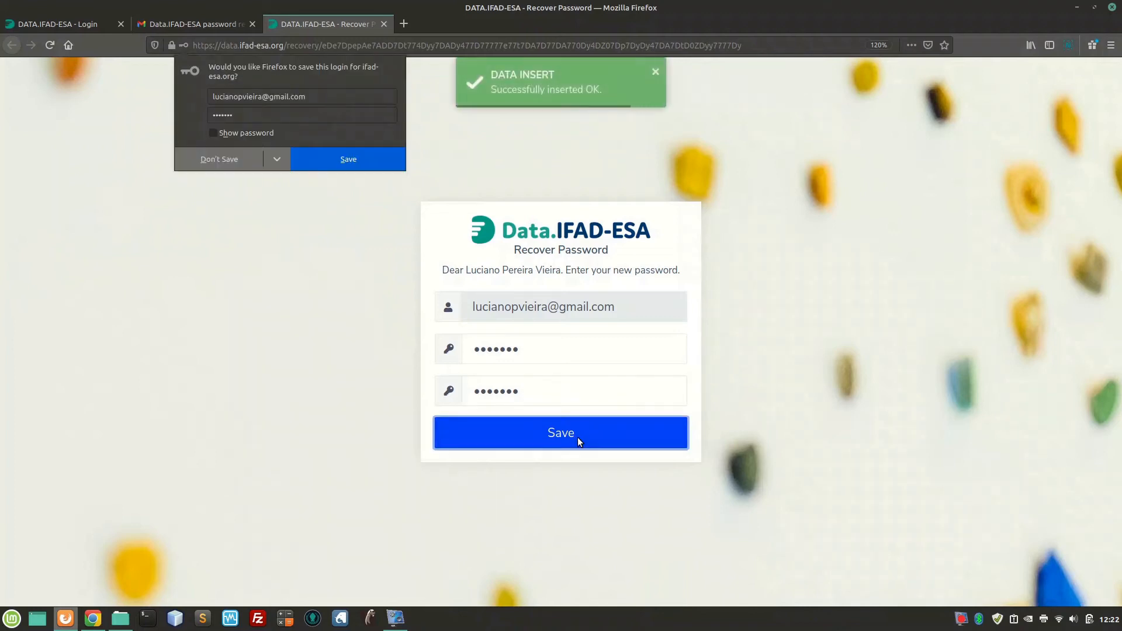
pyautogui.click(426, 442)
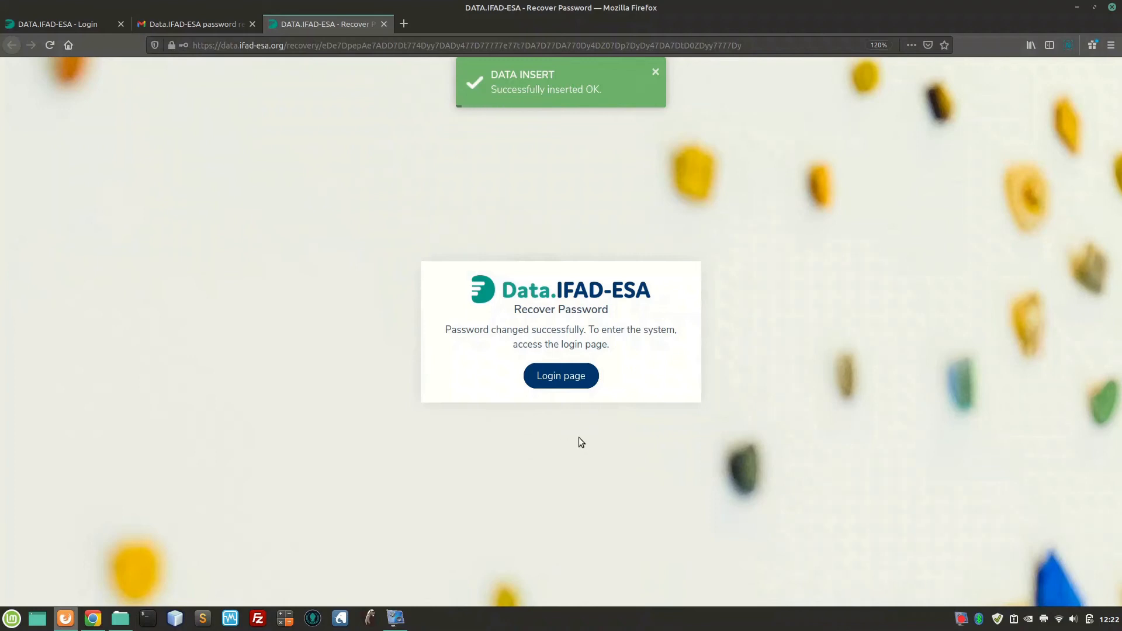
pyautogui.click(561, 380)
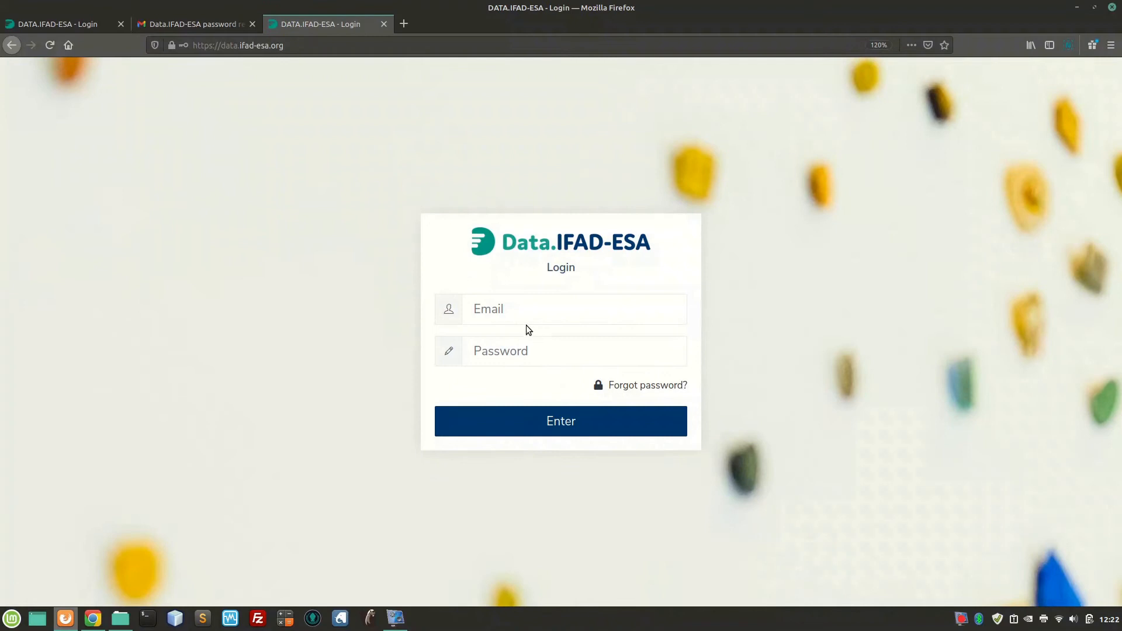
# Sign in with the saved account e-mail and the new password, declining the browser's save-login offer
pyautogui.click(522, 318)
pyautogui.write('luci')
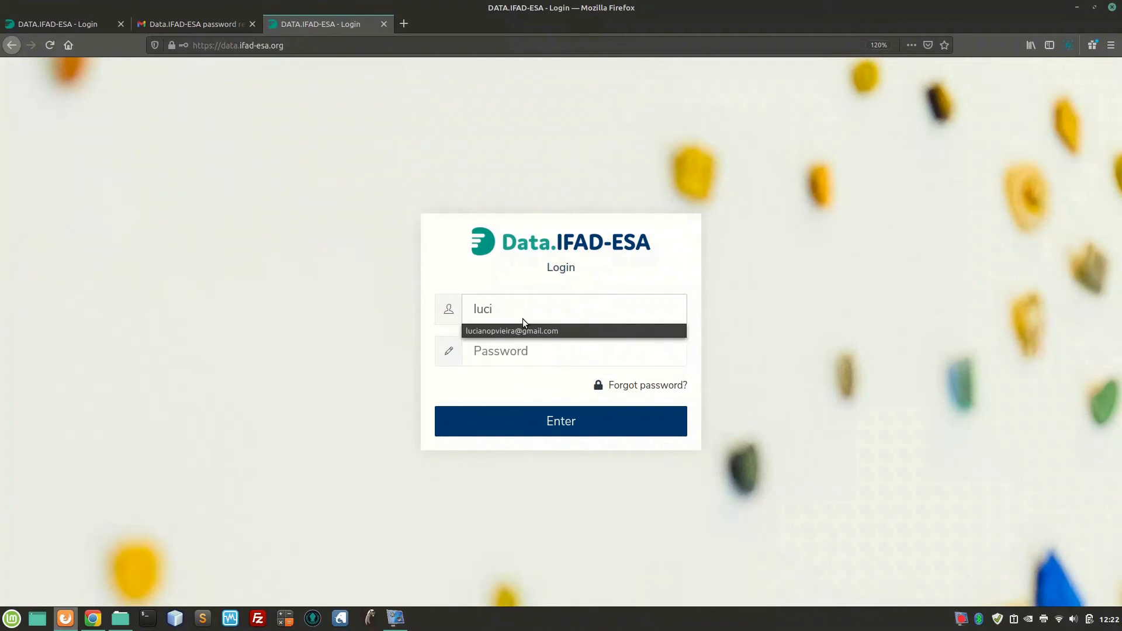
pyautogui.click(539, 329)
pyautogui.click(537, 352)
pyautogui.write('•••••••')
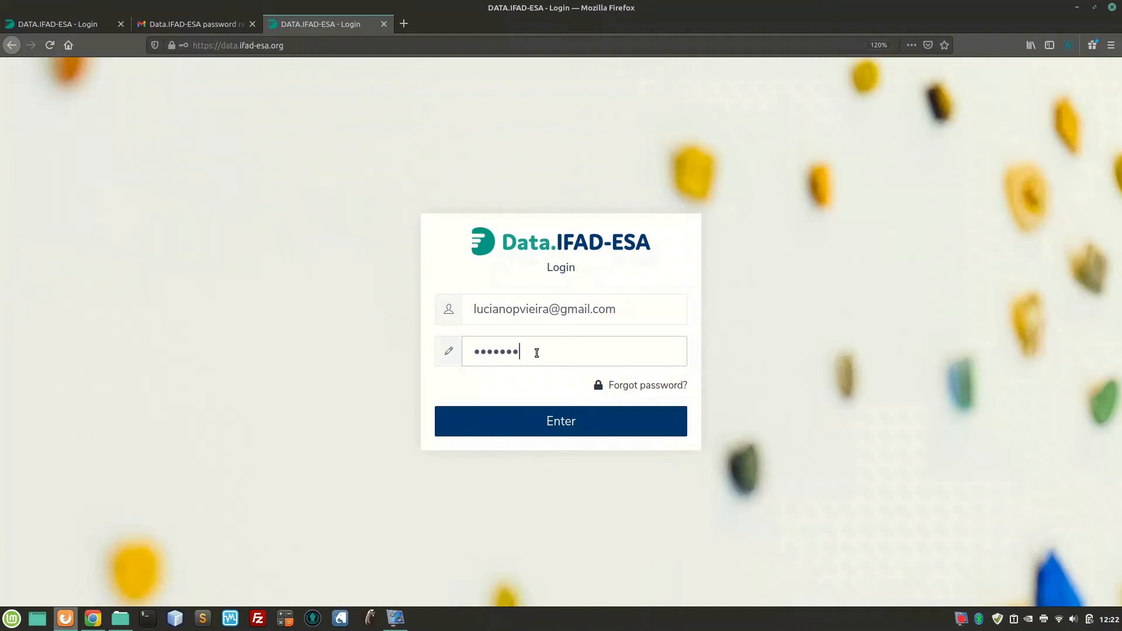
pyautogui.click(548, 435)
pyautogui.click(548, 434)
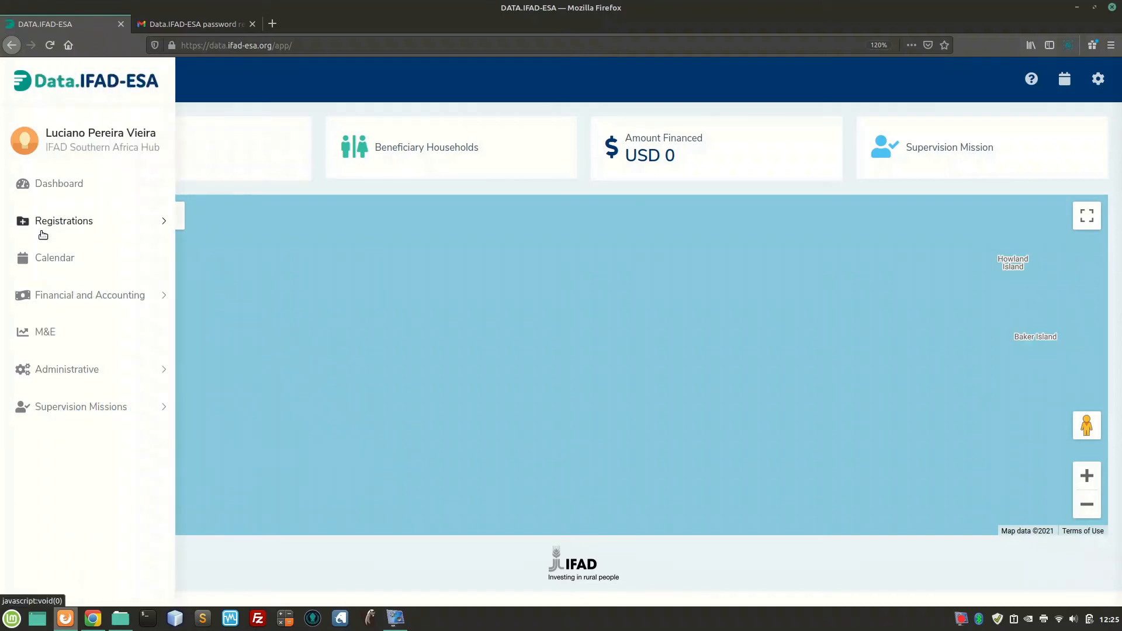
# Open Registrations > User groups to list the Administrator and General groups
pyautogui.click(46, 229)
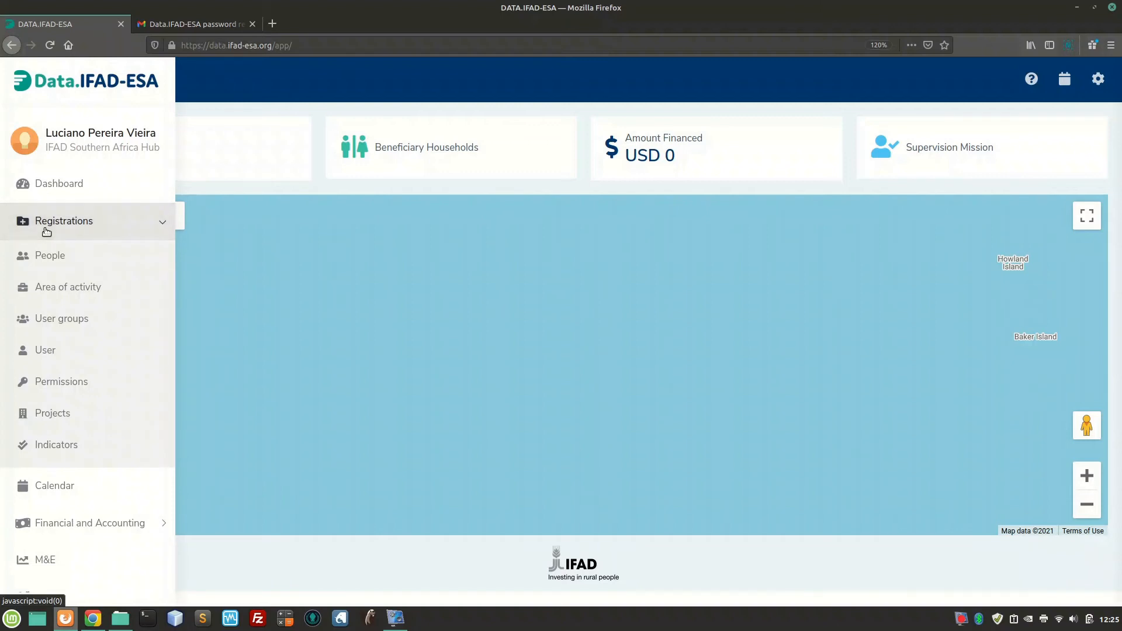
pyautogui.click(47, 322)
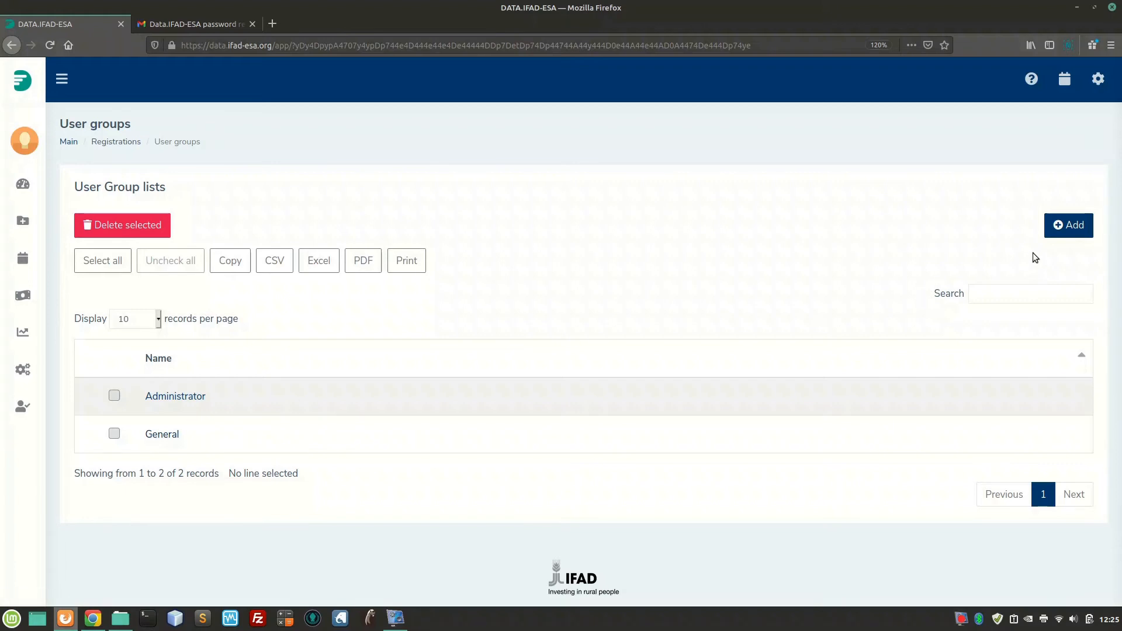
# Add a user group named 'Consultants' and save it
pyautogui.click(1068, 225)
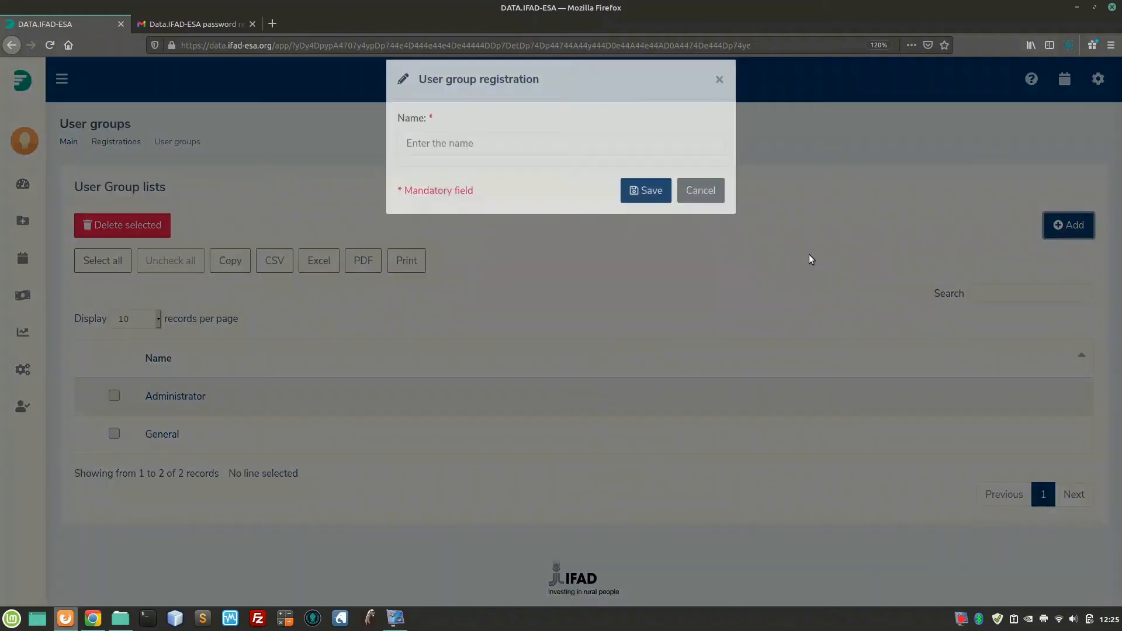
pyautogui.click(554, 162)
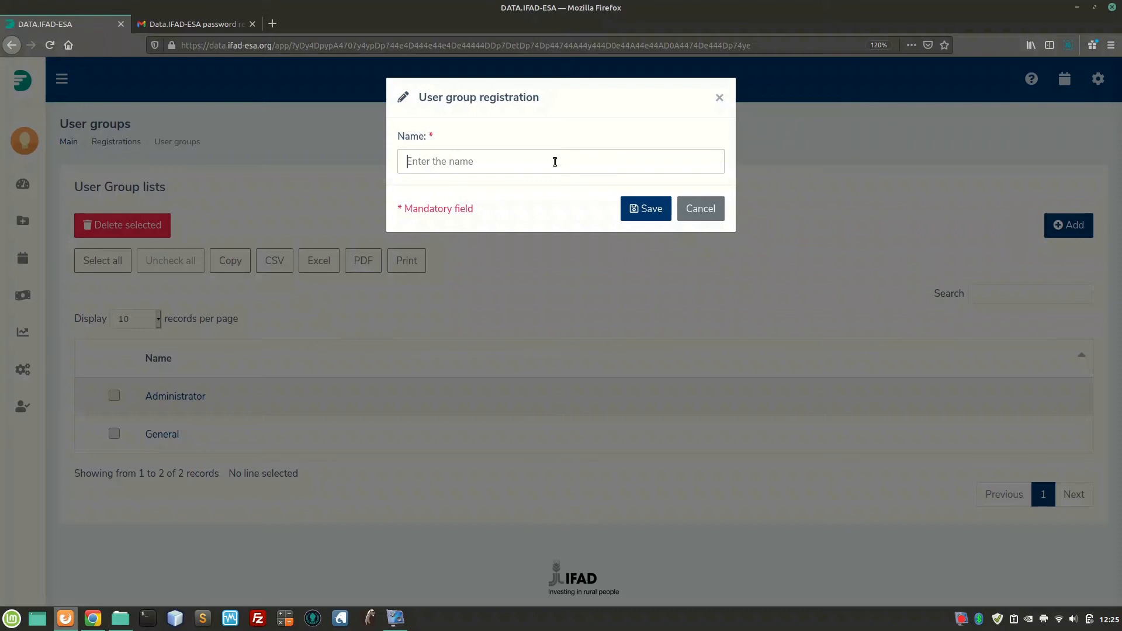
pyautogui.write('Consultants')
pyautogui.click(629, 214)
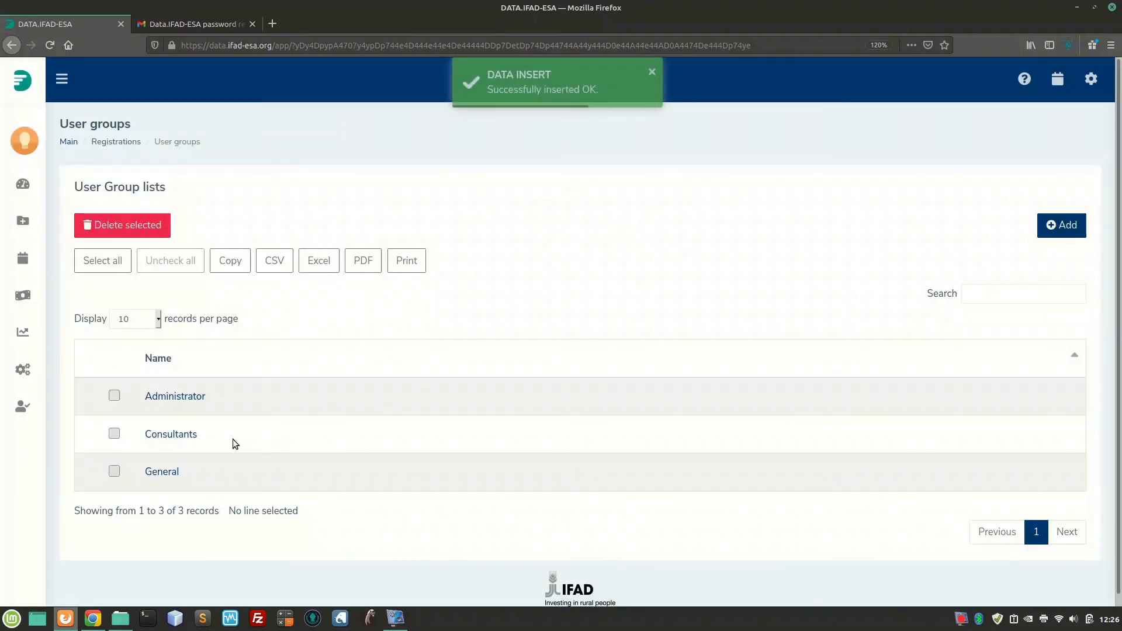
pyautogui.moveTo(226, 439); pyautogui.dragTo(142, 431)
pyautogui.click(222, 430)
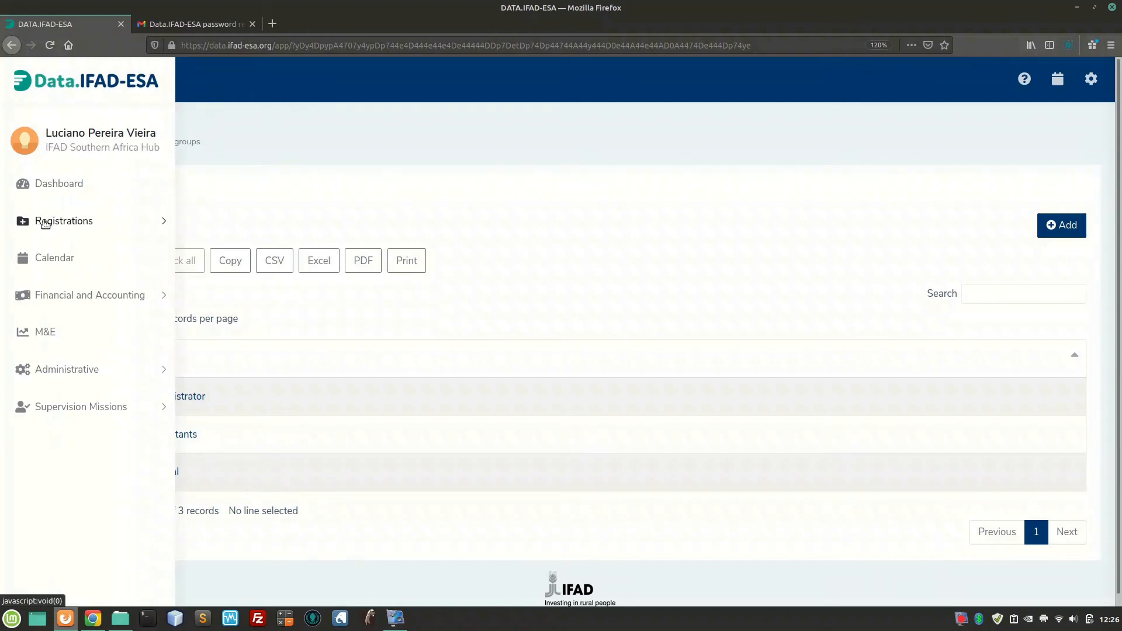
# On Registrations > Permissions, list User groups and edit the Consultants group's permissions
pyautogui.click(45, 222)
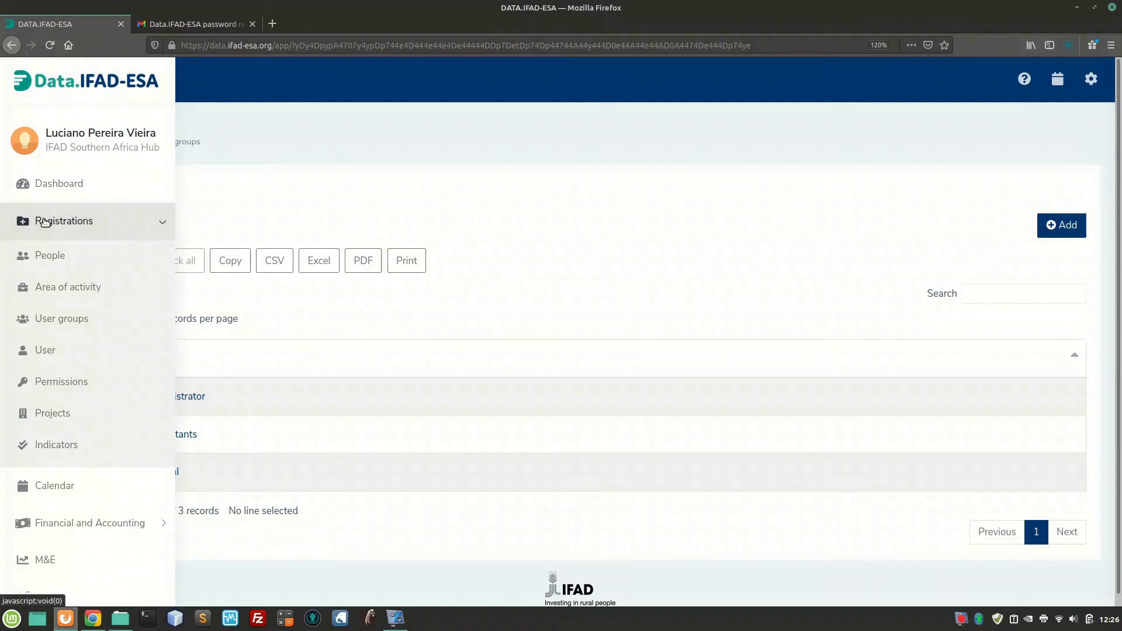
pyautogui.click(67, 383)
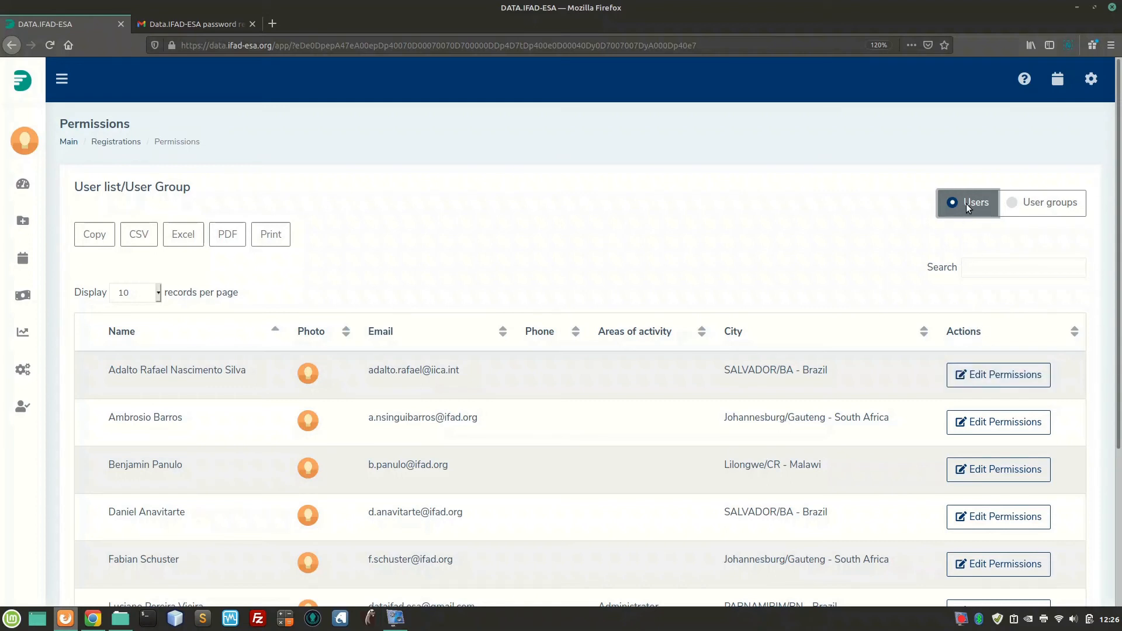
pyautogui.click(1043, 205)
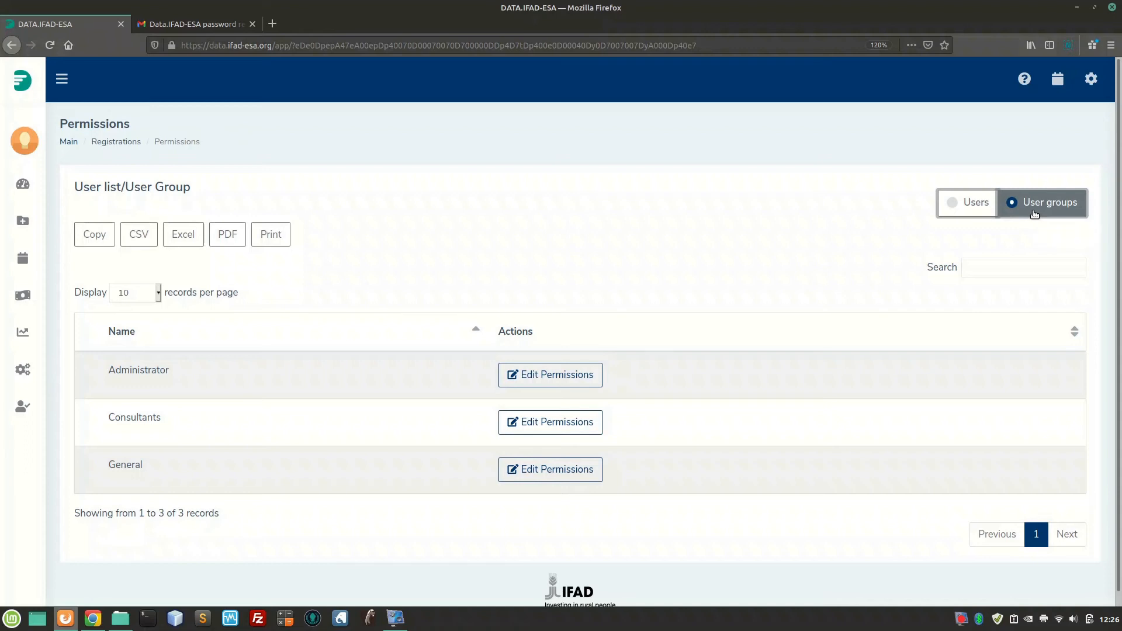
pyautogui.doubleClick(136, 421)
pyautogui.click(215, 430)
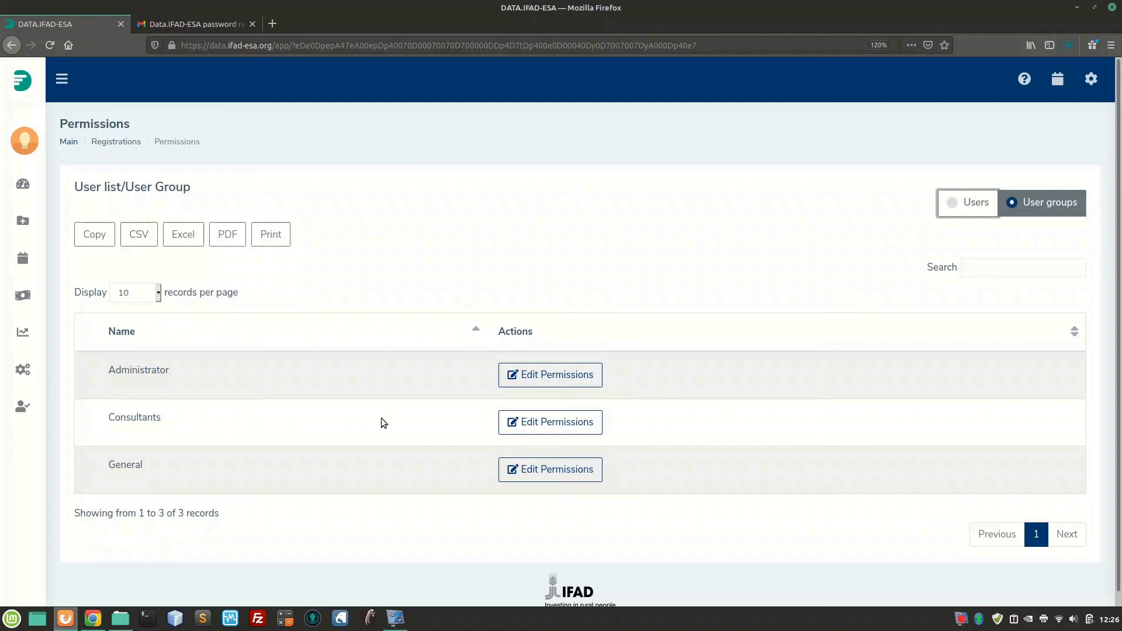
pyautogui.click(572, 430)
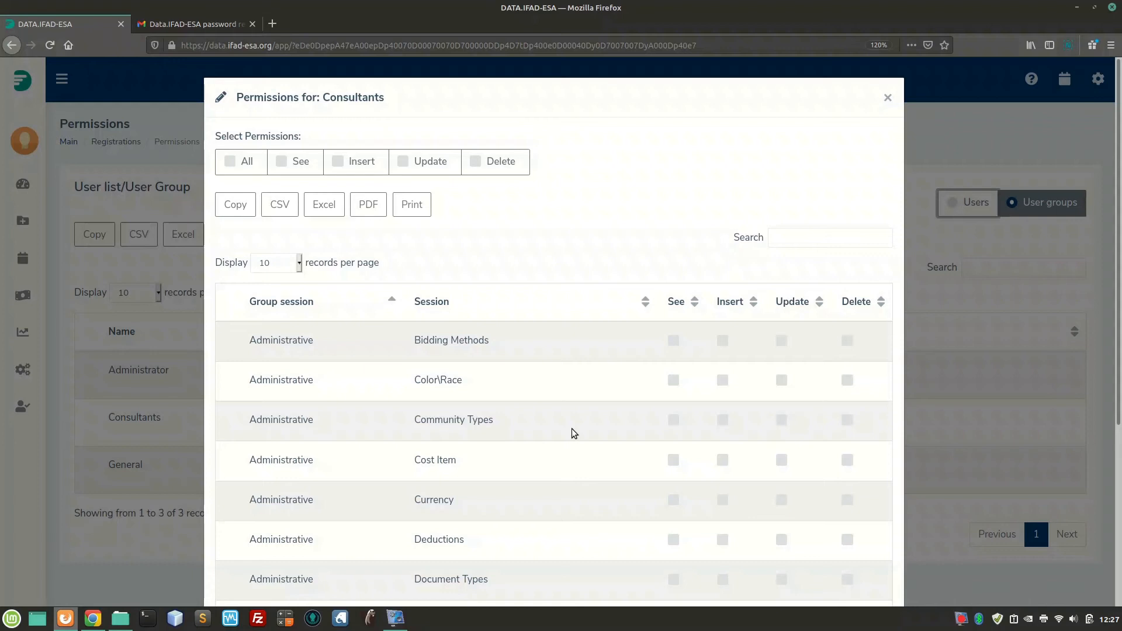
pyautogui.scroll(-3, 573, 432)
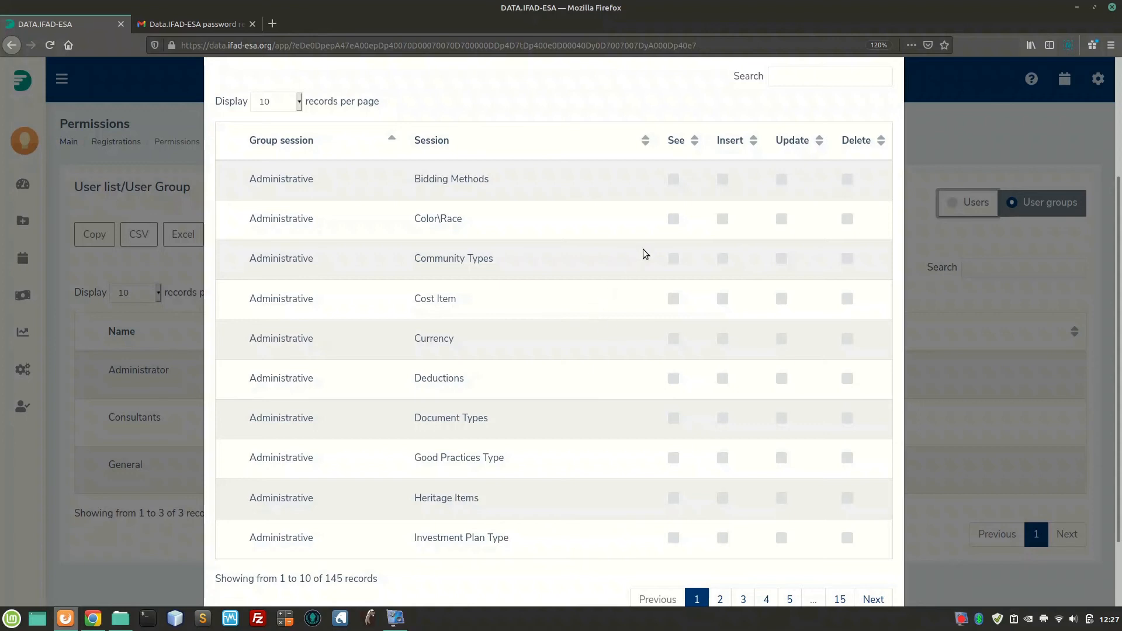
pyautogui.click(816, 78)
# Filter sessions by 'people', grant Consultants See, Insert and Update on People, and save
pyautogui.write('people')
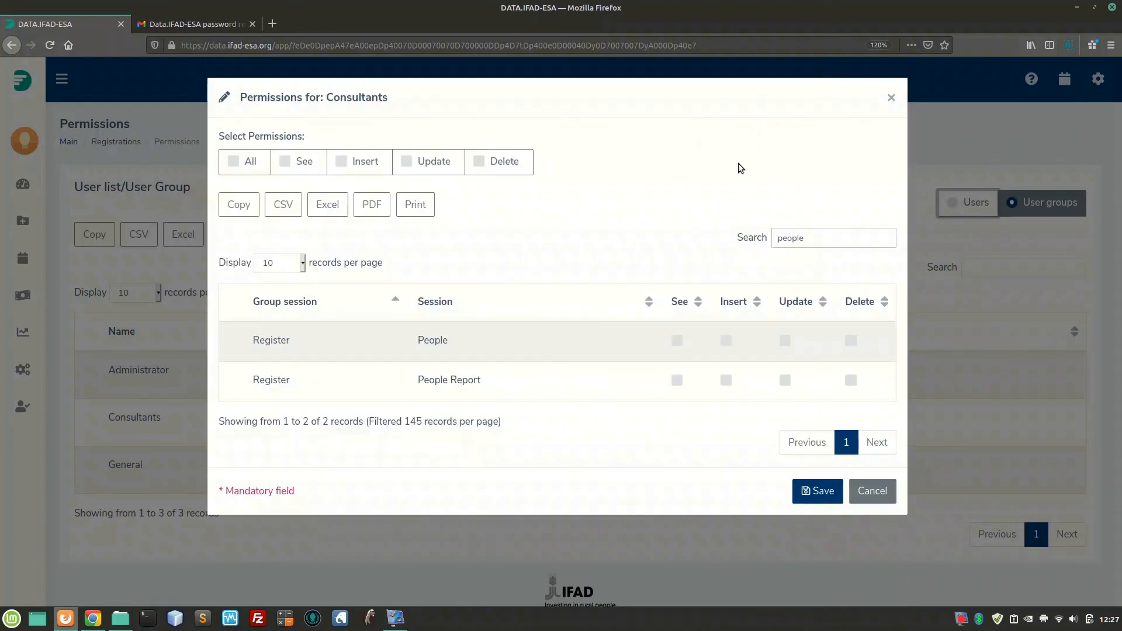
pyautogui.click(678, 343)
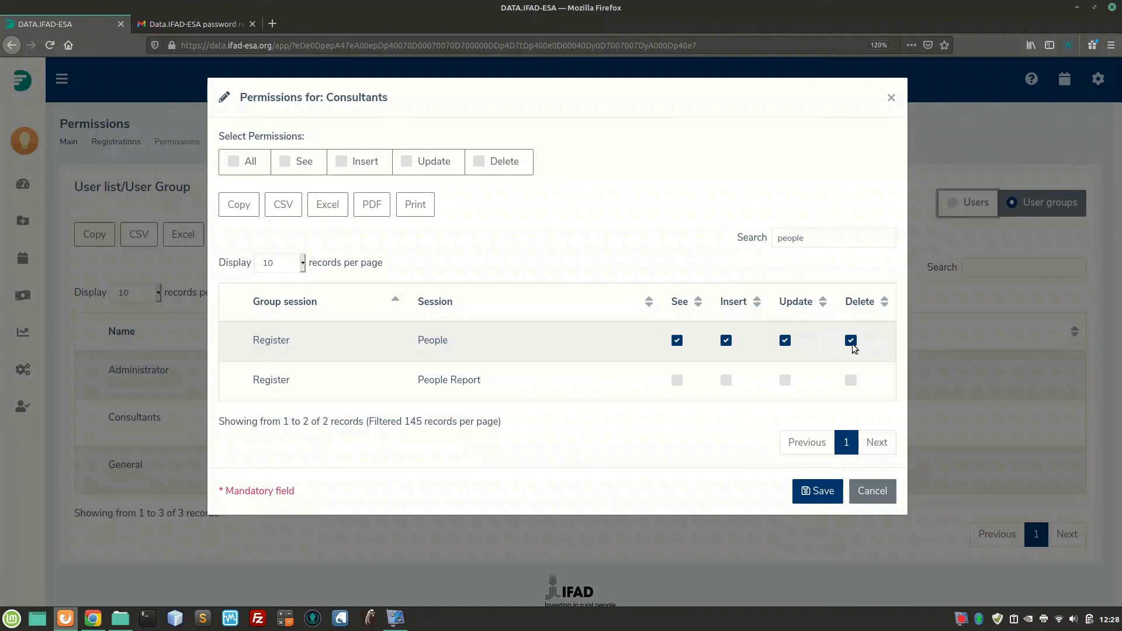
pyautogui.click(817, 502)
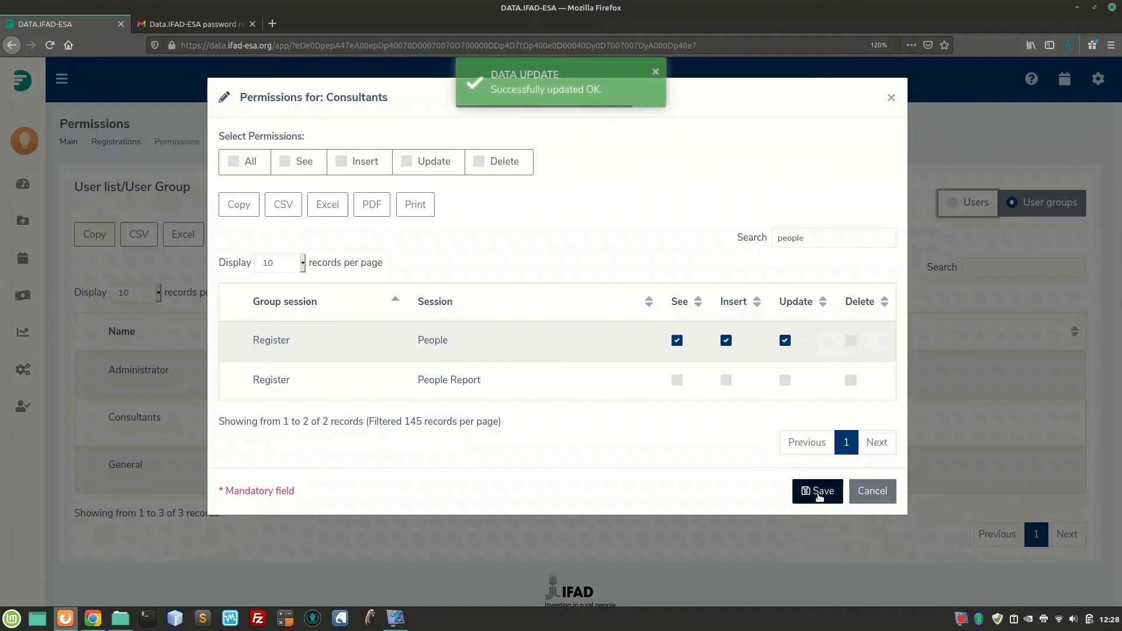
pyautogui.click(862, 498)
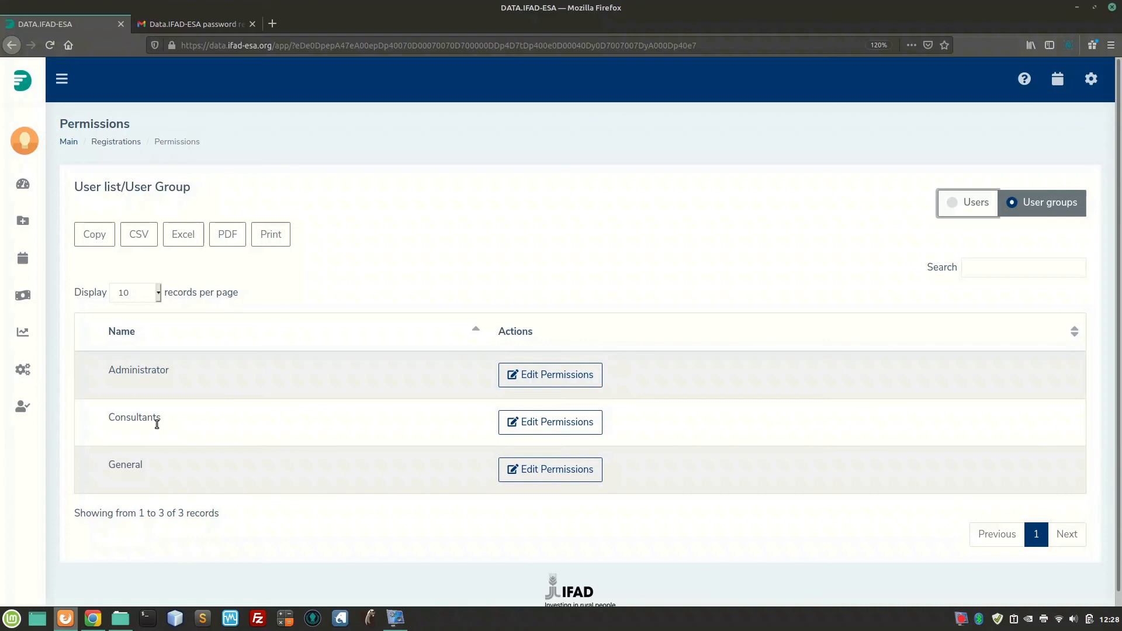
# Switch the Permissions listing to Users and scroll until all 7 user records show
pyautogui.moveTo(36, 245)
pyautogui.click(32, 222)
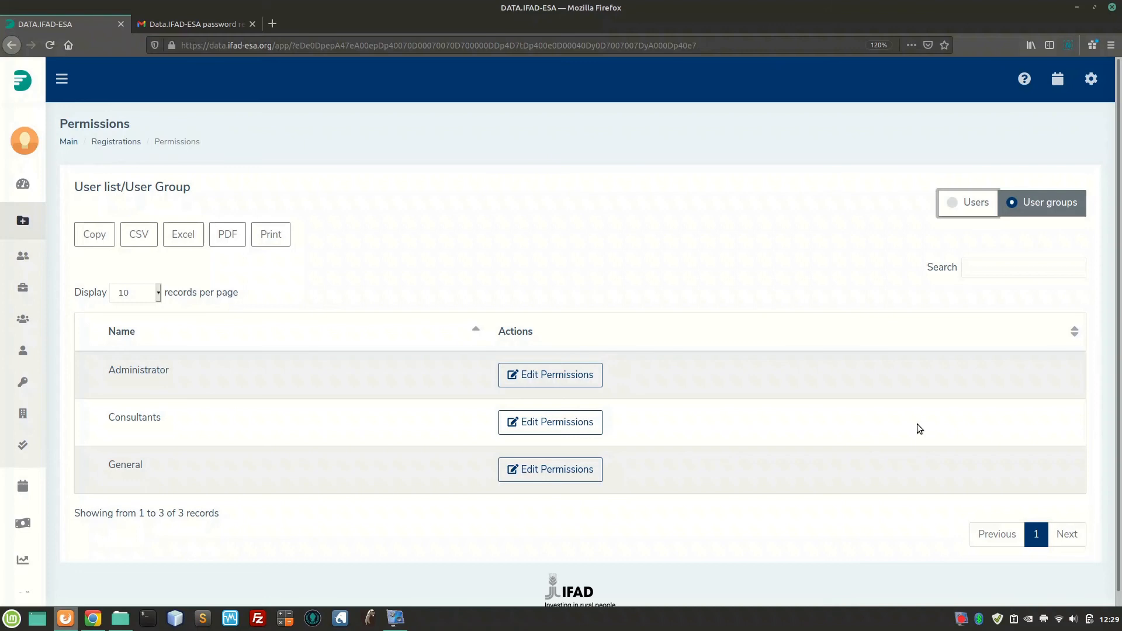
pyautogui.click(964, 209)
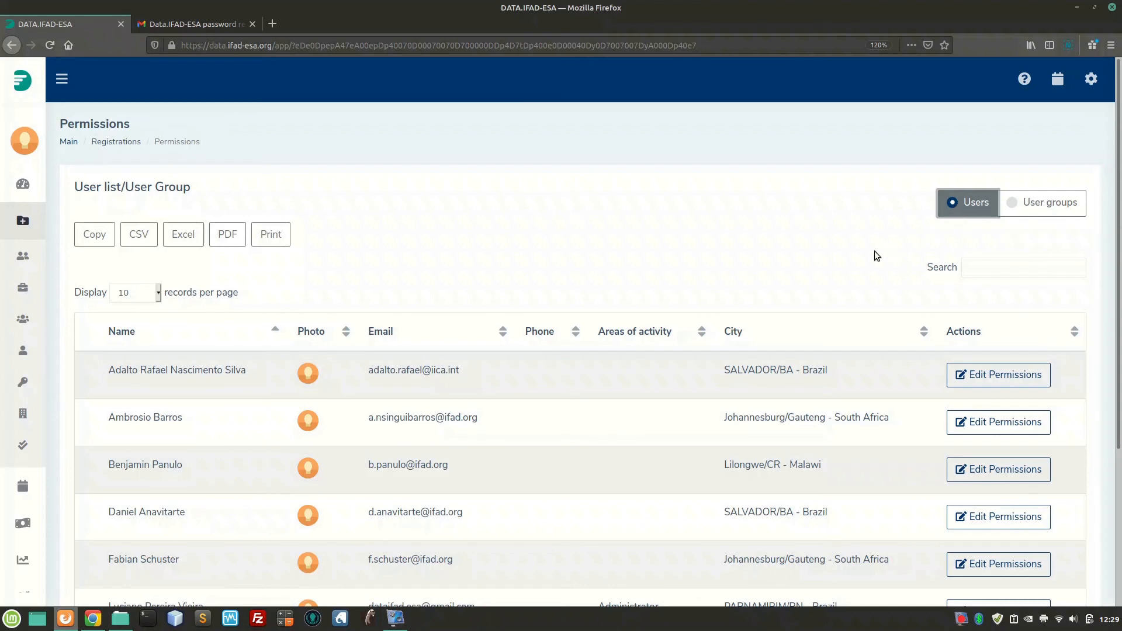
pyautogui.scroll(-3, 838, 270)
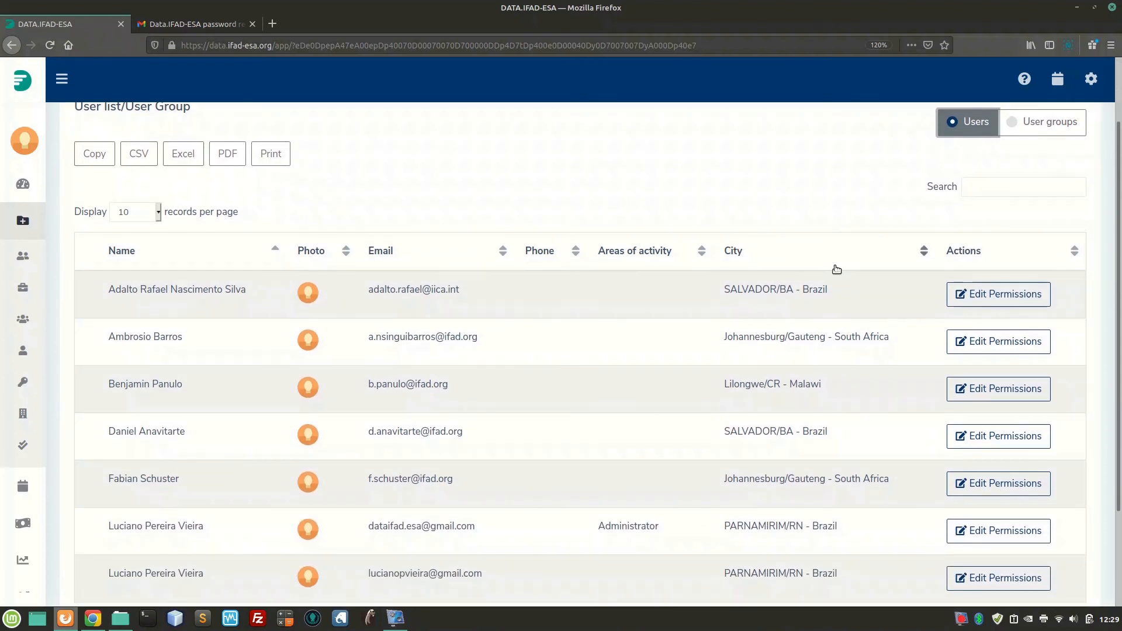
pyautogui.scroll(-1, 836, 273)
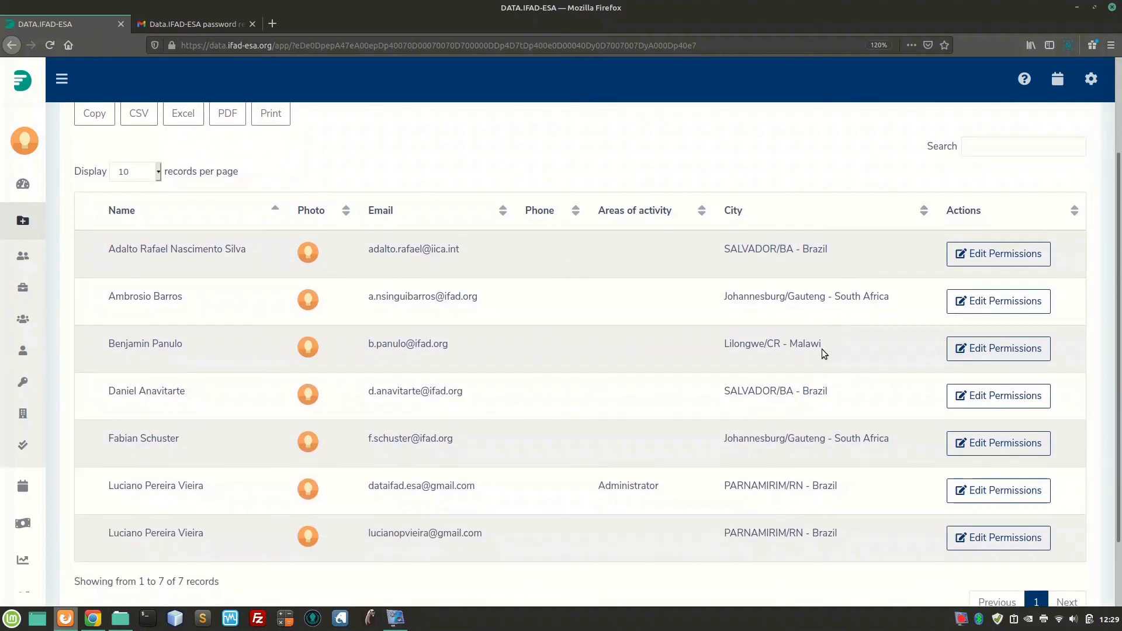
pyautogui.click(968, 551)
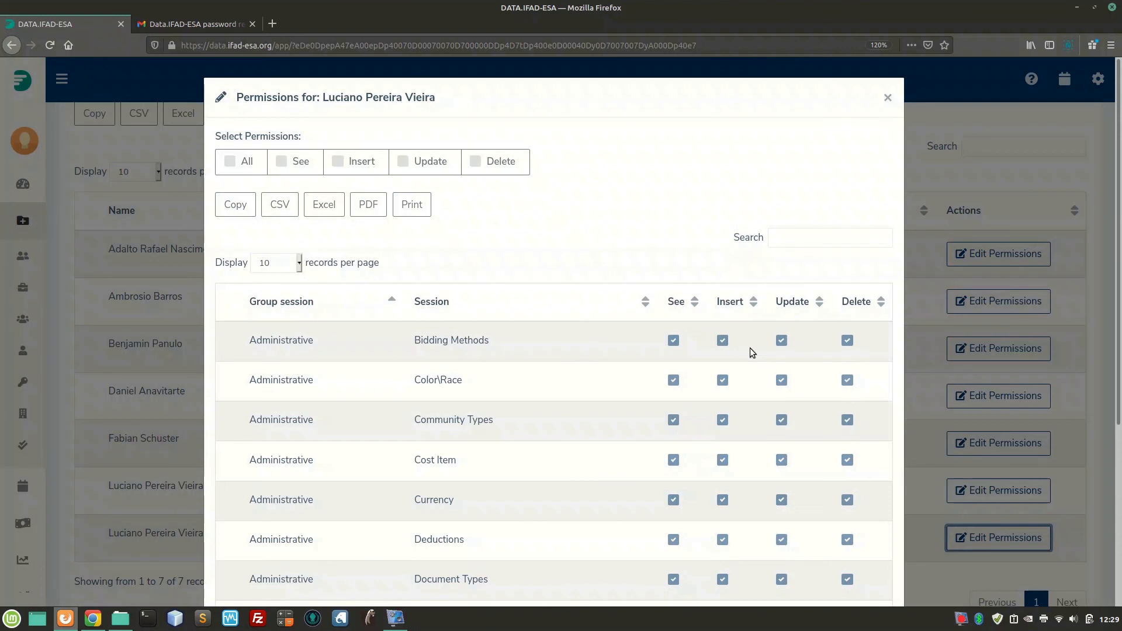
pyautogui.scroll(-3, 749, 355)
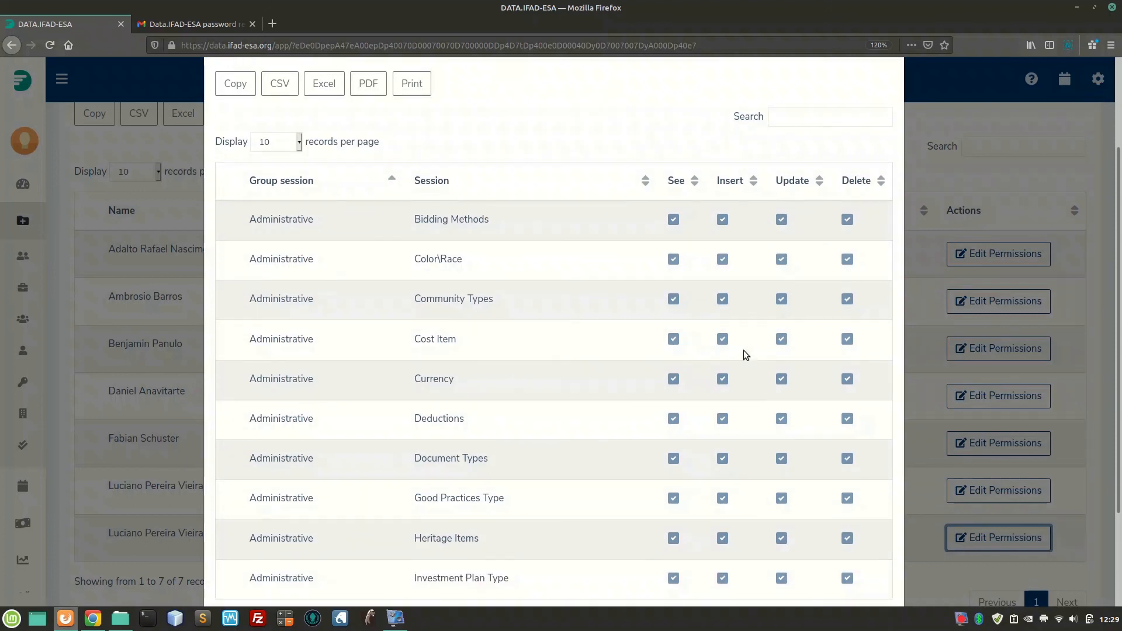
pyautogui.scroll(-1, 743, 350)
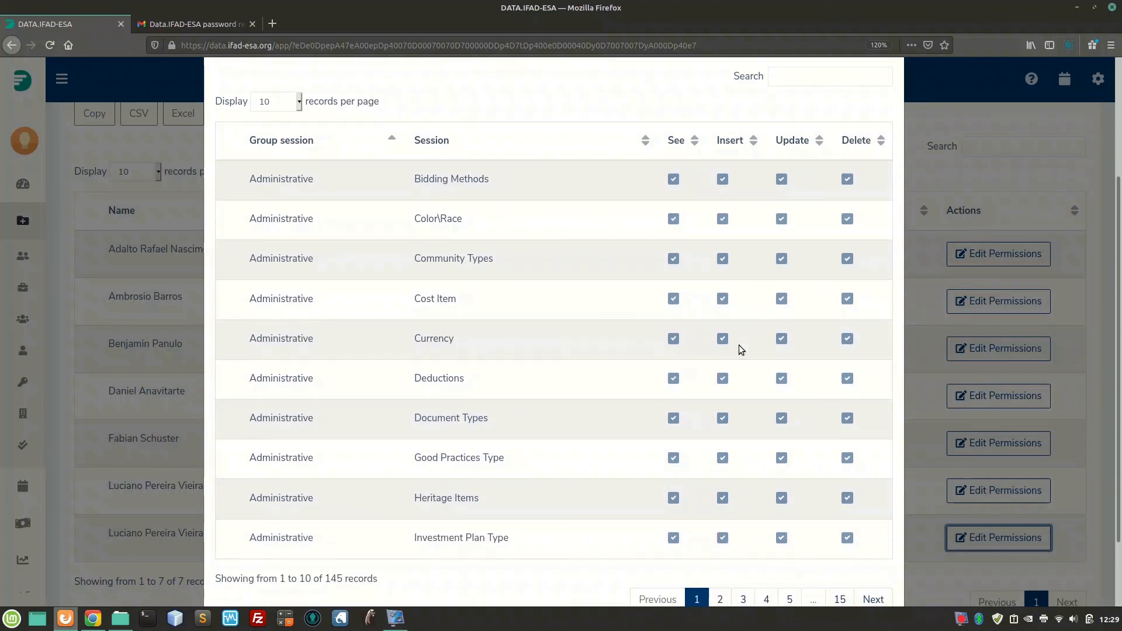
pyautogui.click(674, 183)
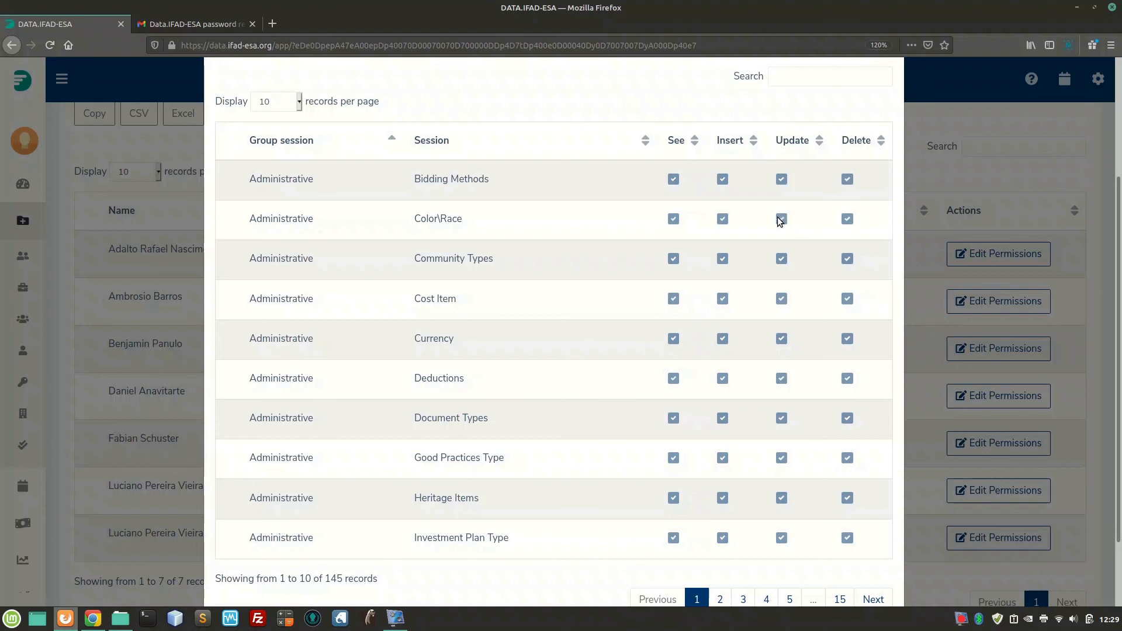
pyautogui.scroll(3, 615, 208)
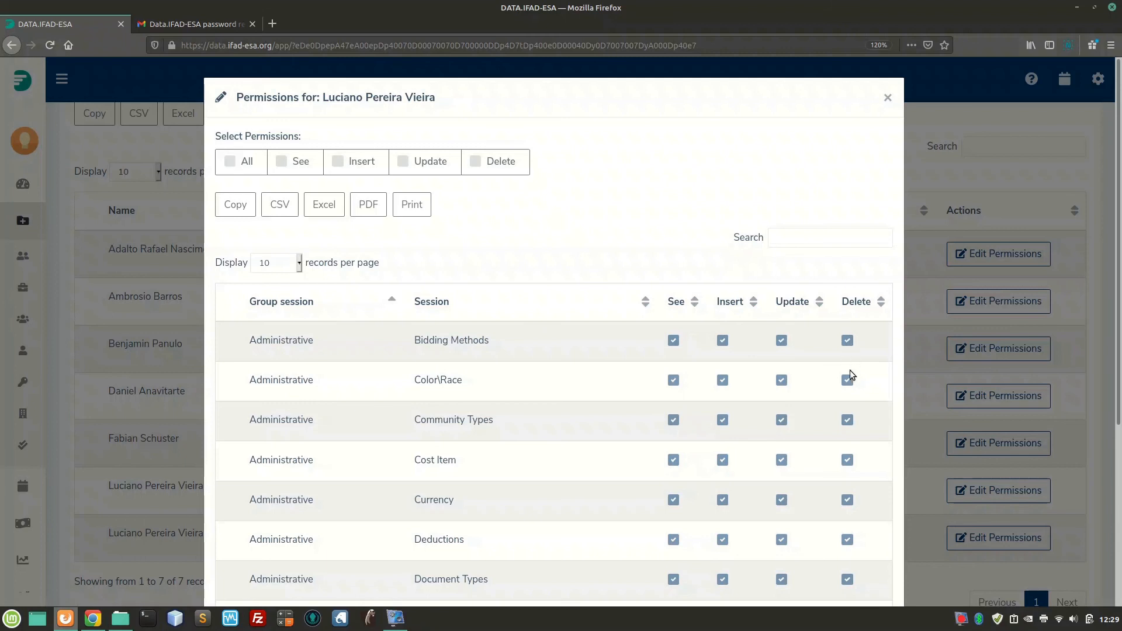
pyautogui.scroll(-2, 848, 377)
pyautogui.scroll(-2, 848, 386)
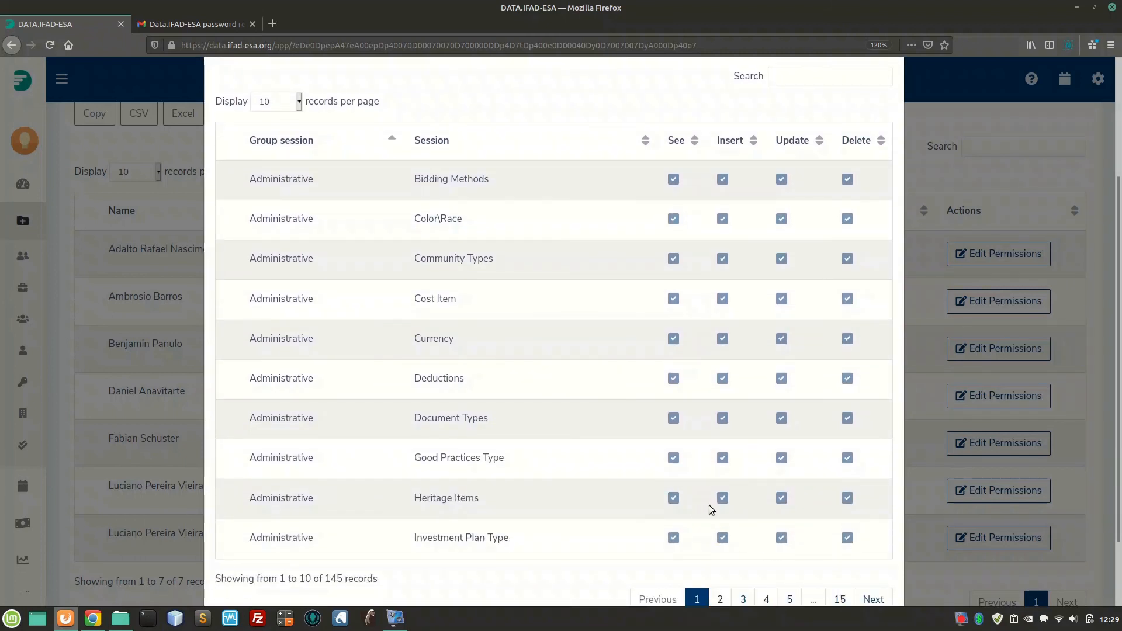
pyautogui.scroll(-1, 756, 542)
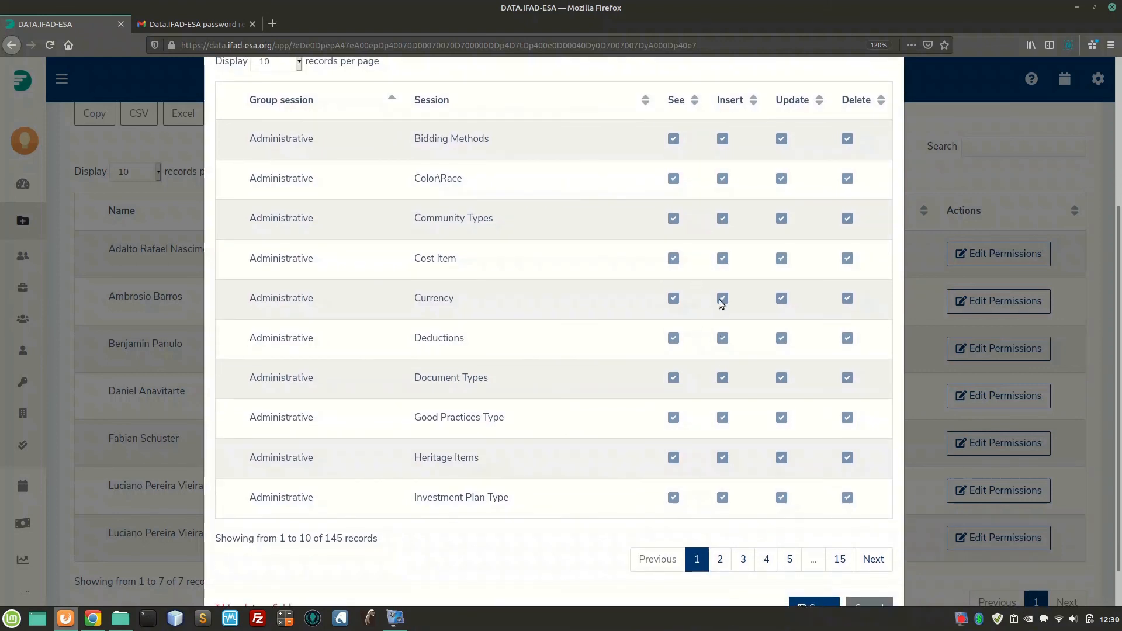
pyautogui.scroll(-1, 857, 528)
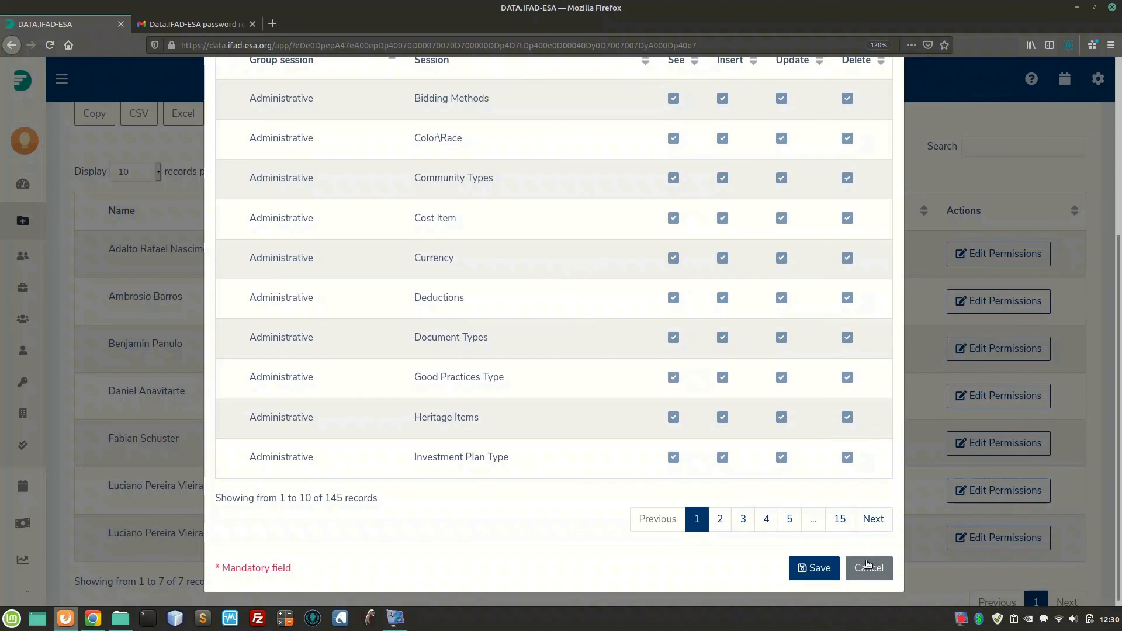
pyautogui.click(868, 568)
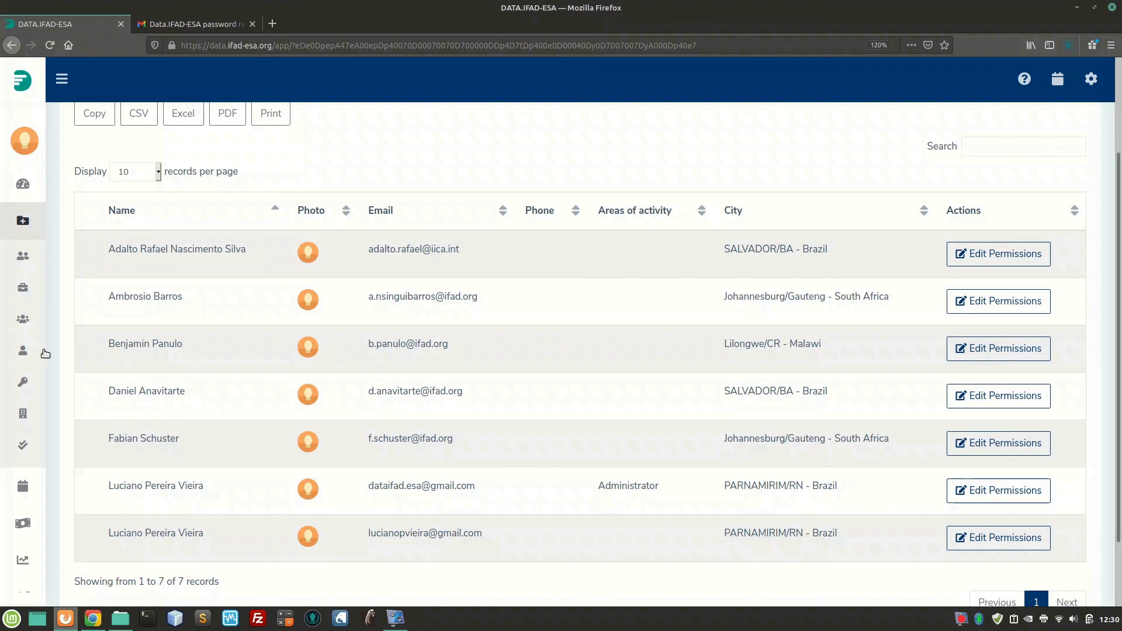
# In the user list, change the first user's User group to Consultants and save
pyautogui.moveTo(46, 353)
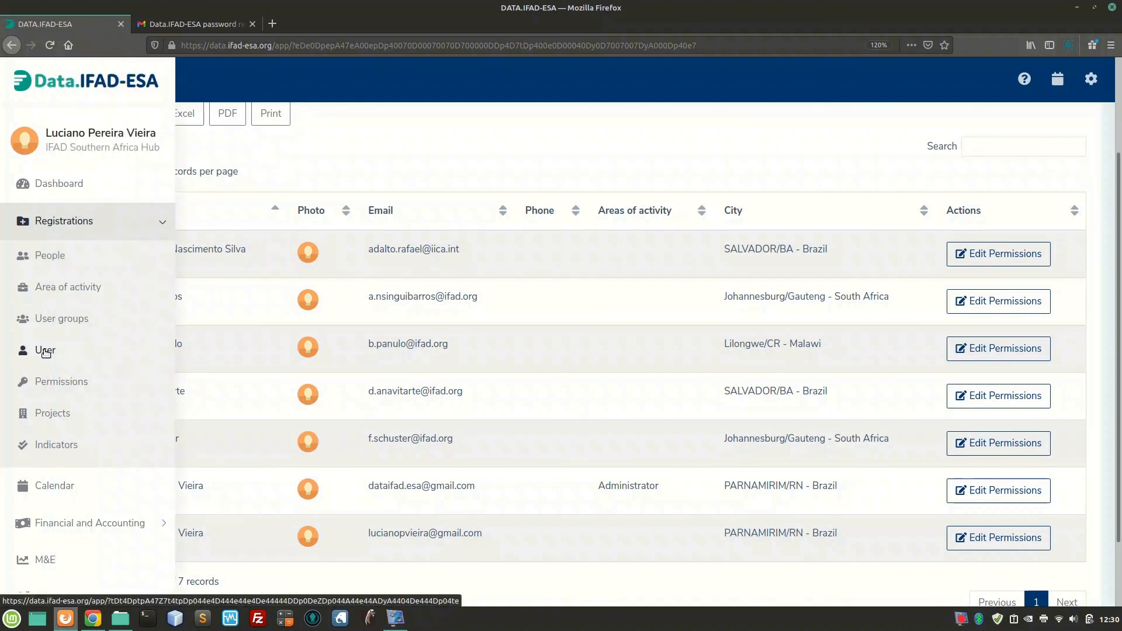
pyautogui.click(45, 351)
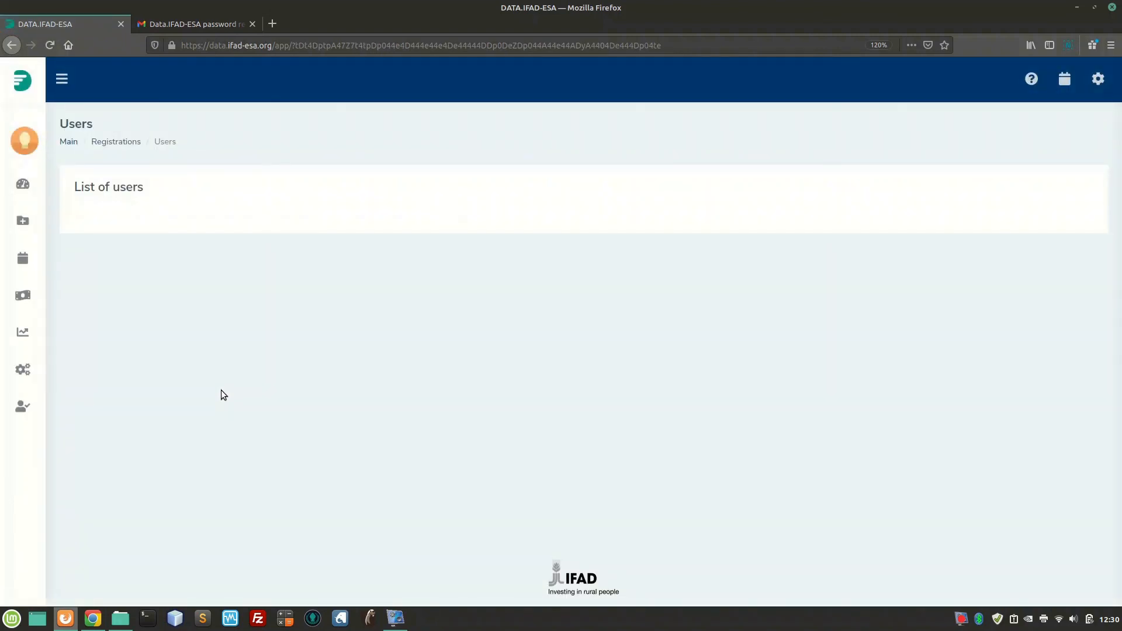
pyautogui.scroll(-3, 220, 390)
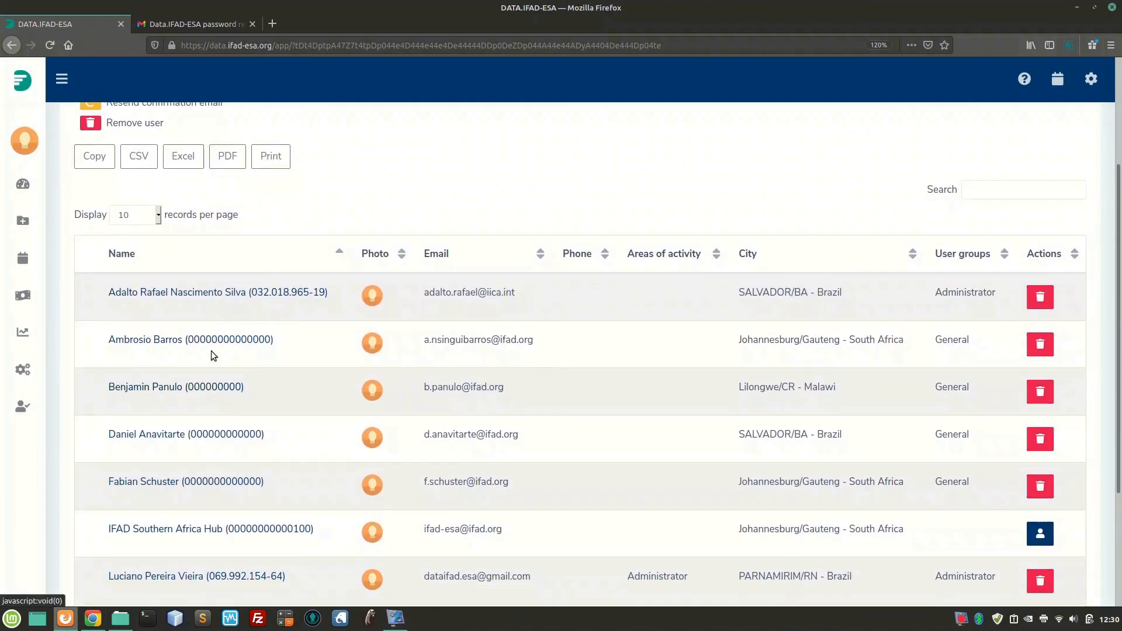
pyautogui.click(193, 293)
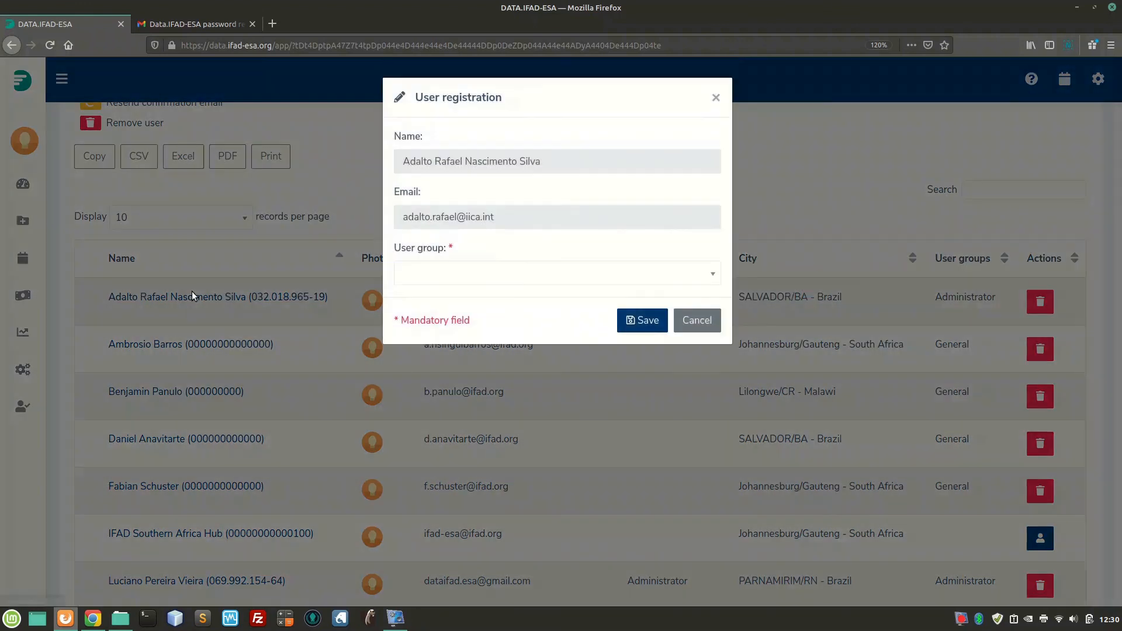
pyautogui.click(424, 279)
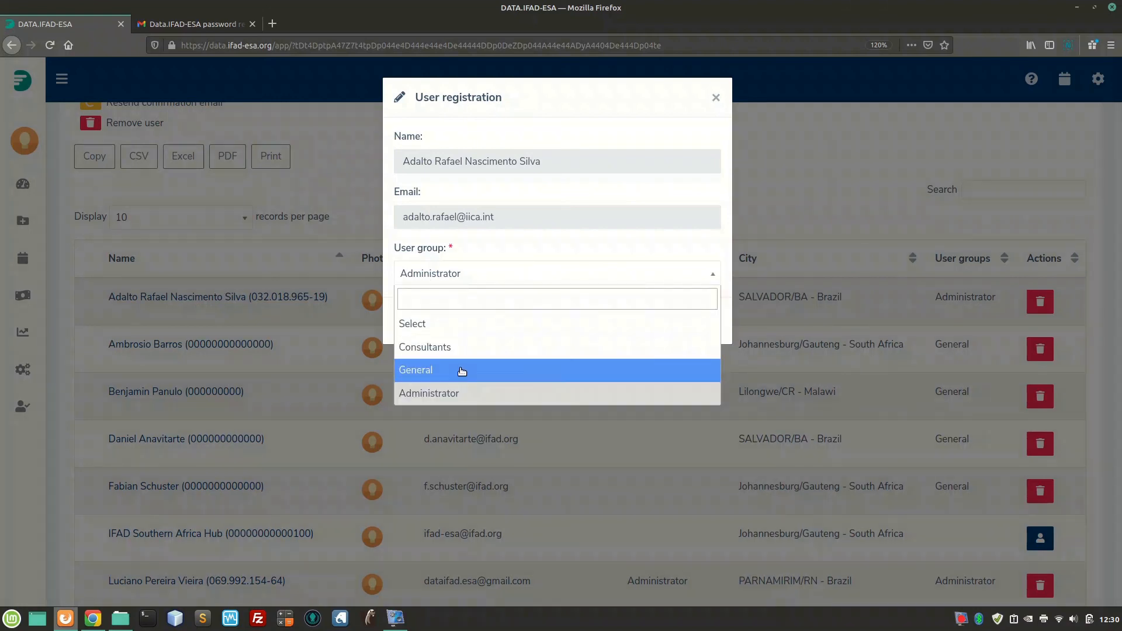
pyautogui.click(427, 349)
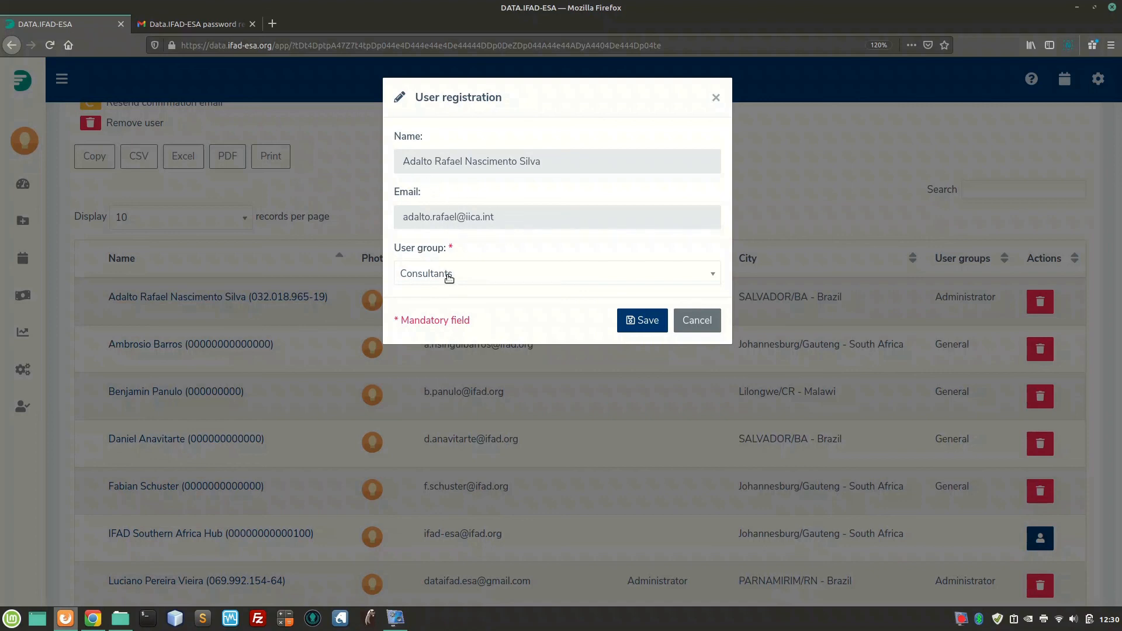
pyautogui.click(631, 329)
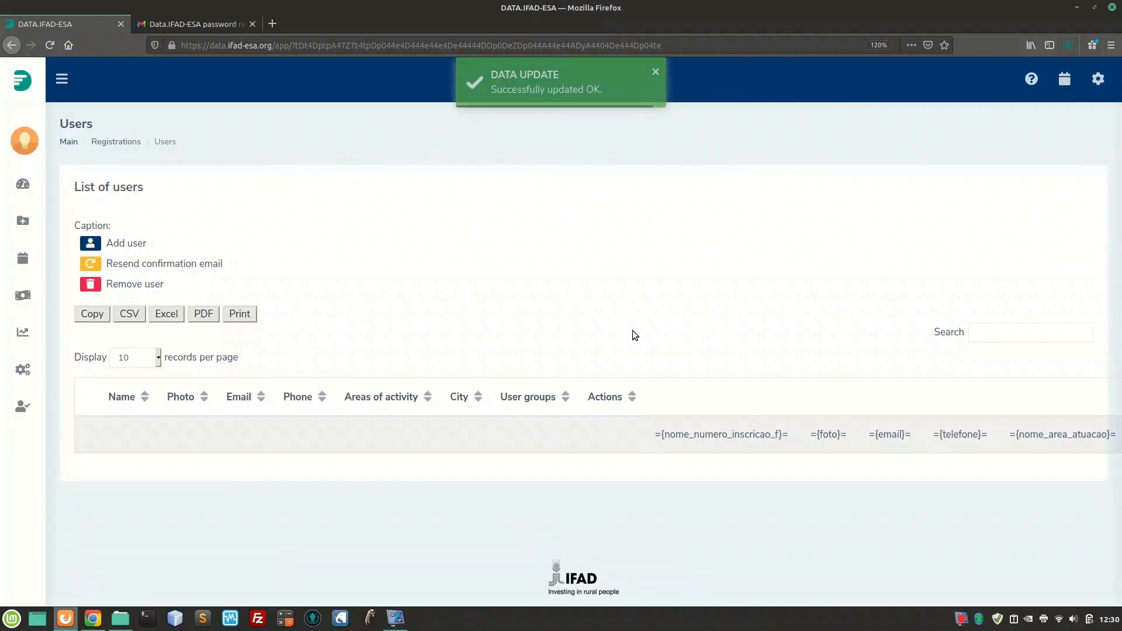
pyautogui.scroll(-2, 444, 384)
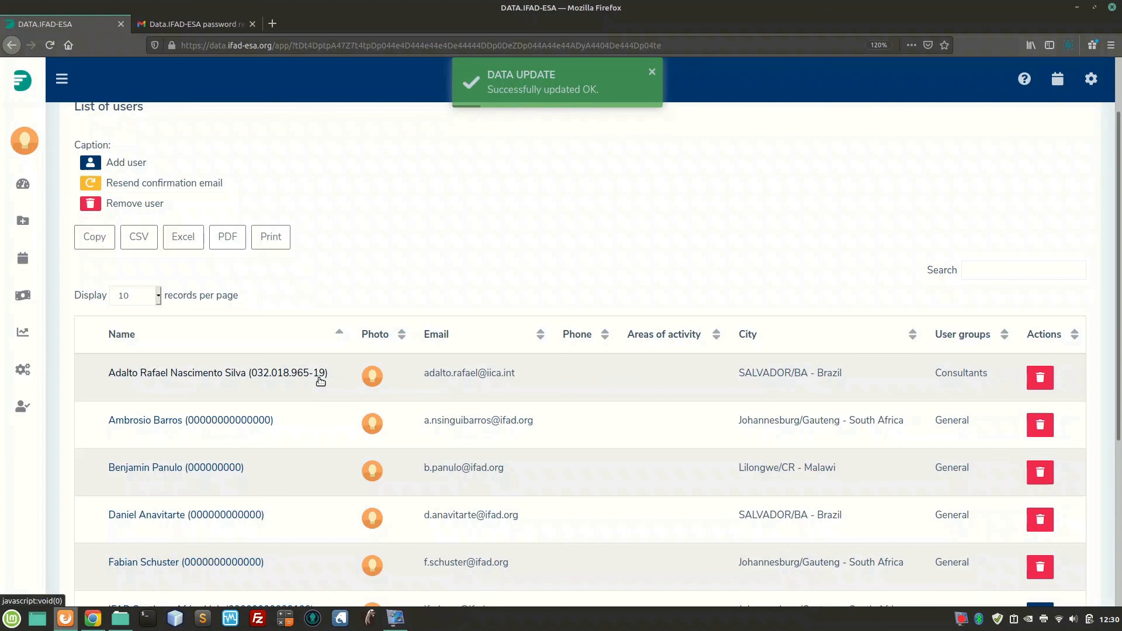
pyautogui.doubleClick(959, 377)
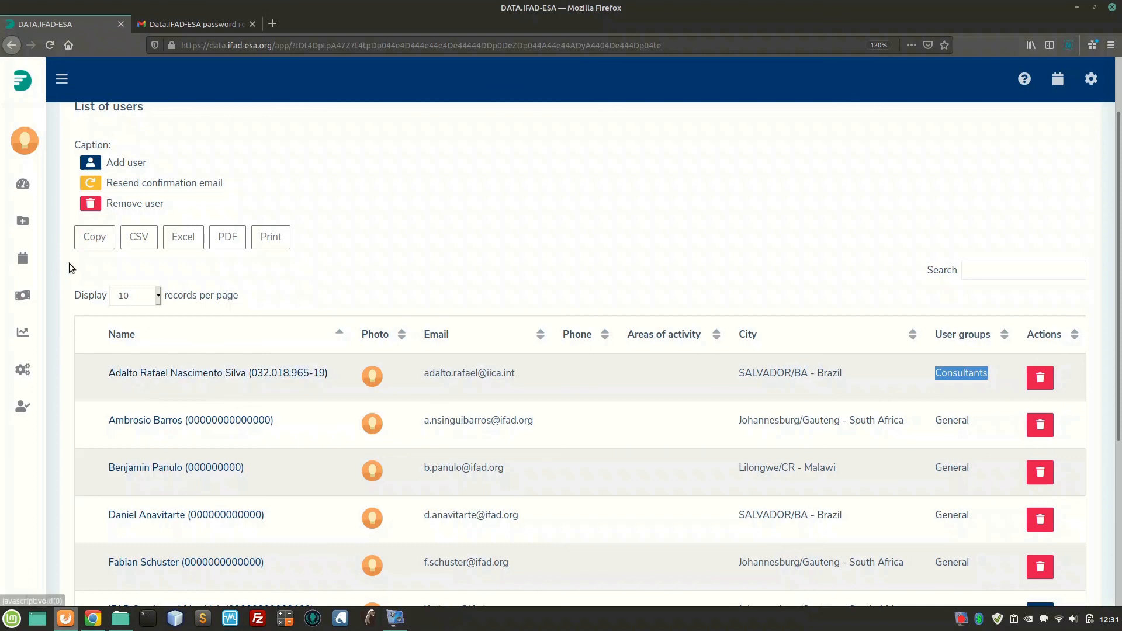
# Open Registrations > Permissions and edit the first user's individual permissions
pyautogui.moveTo(37, 258)
pyautogui.click(56, 229)
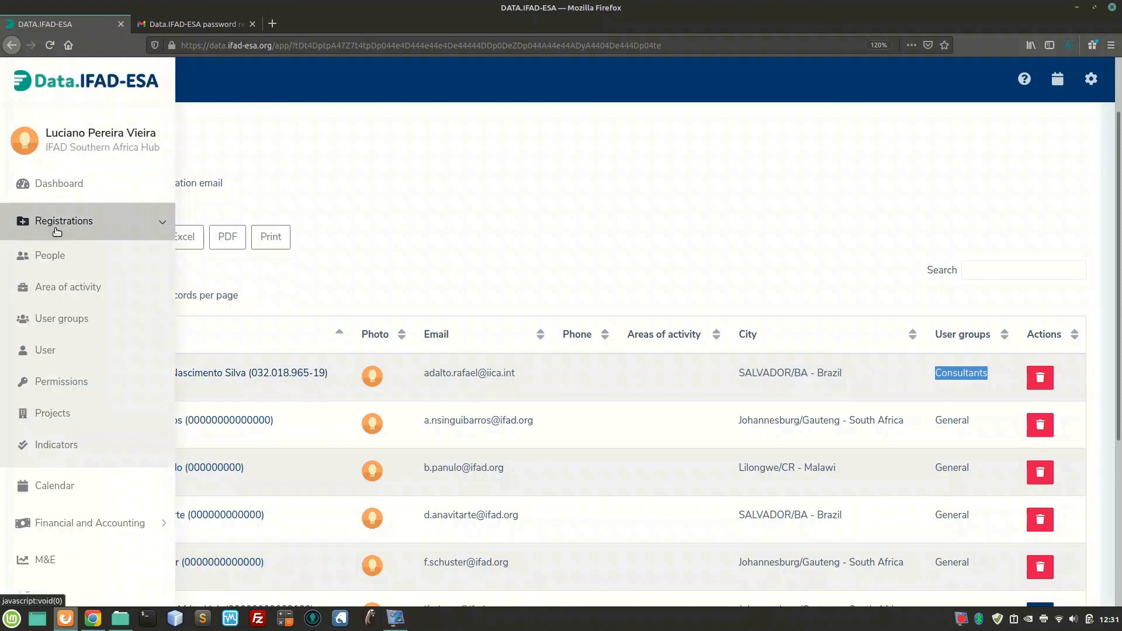
pyautogui.click(69, 382)
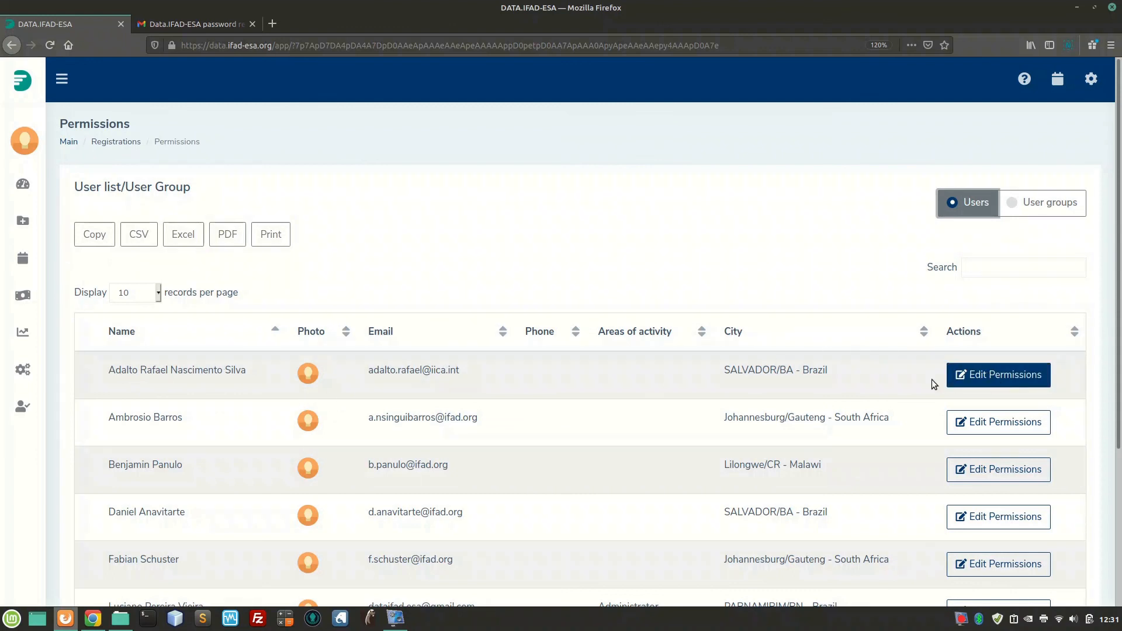
pyautogui.tripleClick(248, 363)
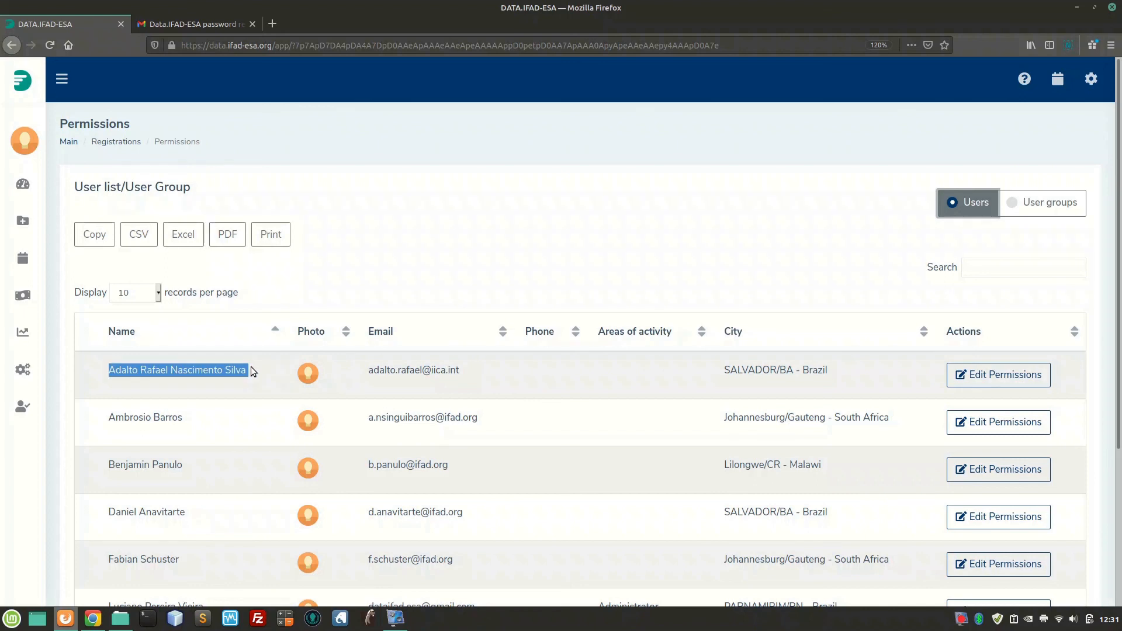
pyautogui.click(999, 384)
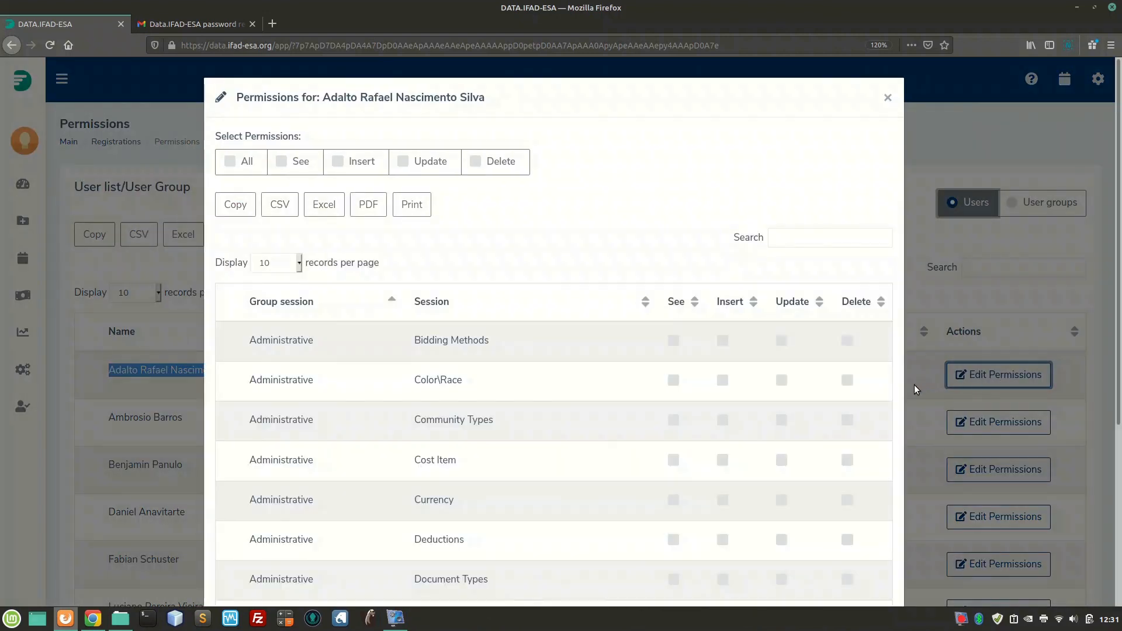
# Filter sessions by 'people' and save People with See, Insert, Update and Delete granted
pyautogui.click(809, 245)
pyautogui.write('people')
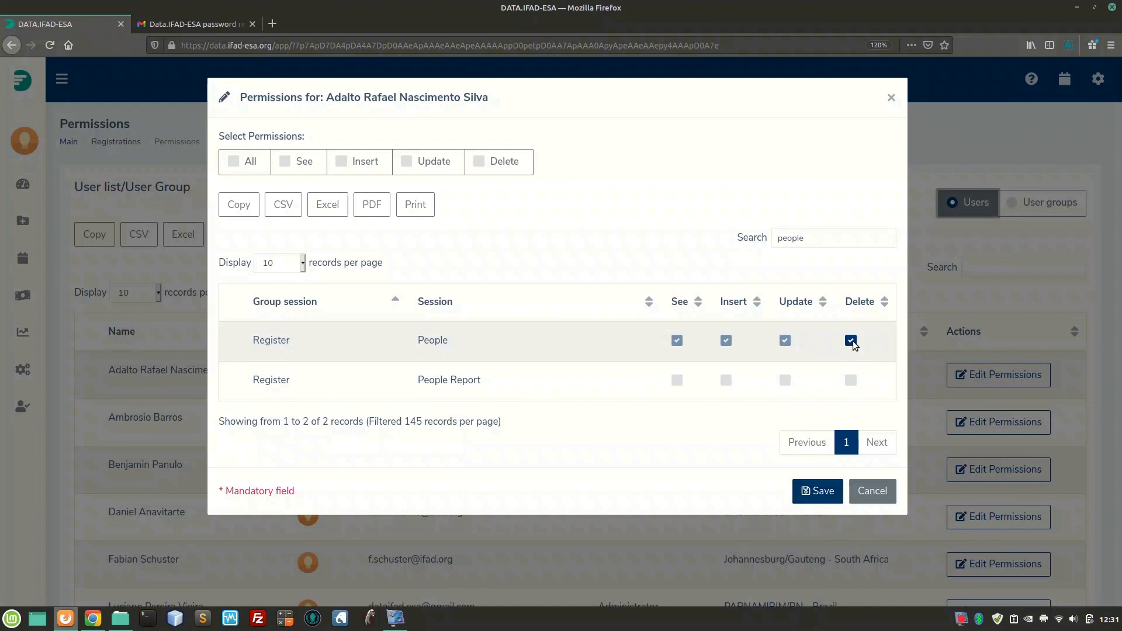
pyautogui.click(826, 493)
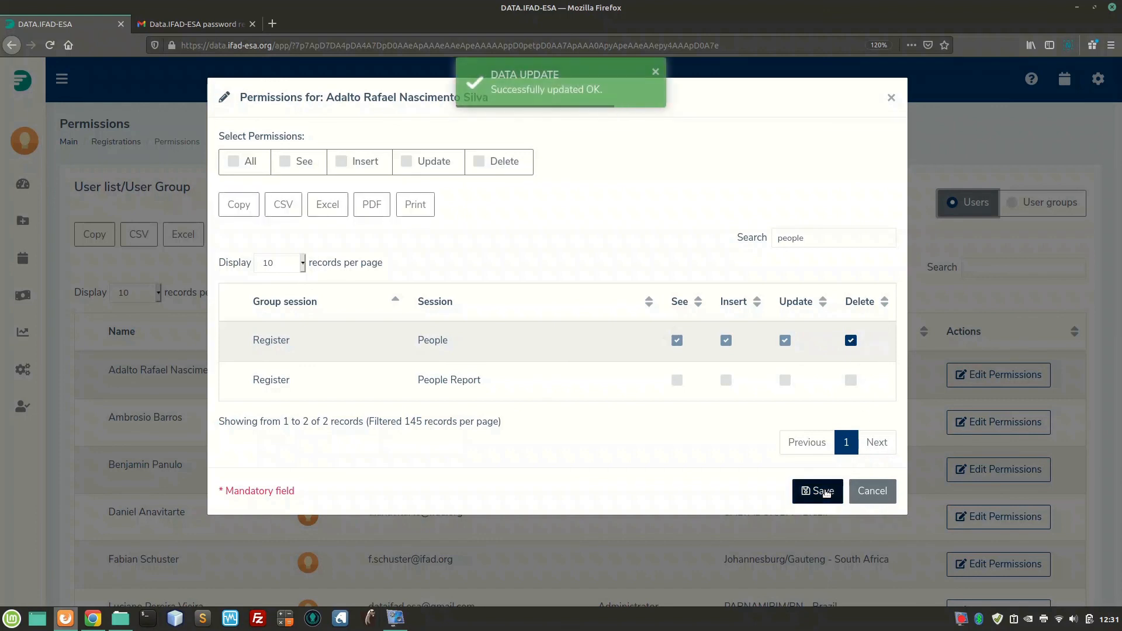